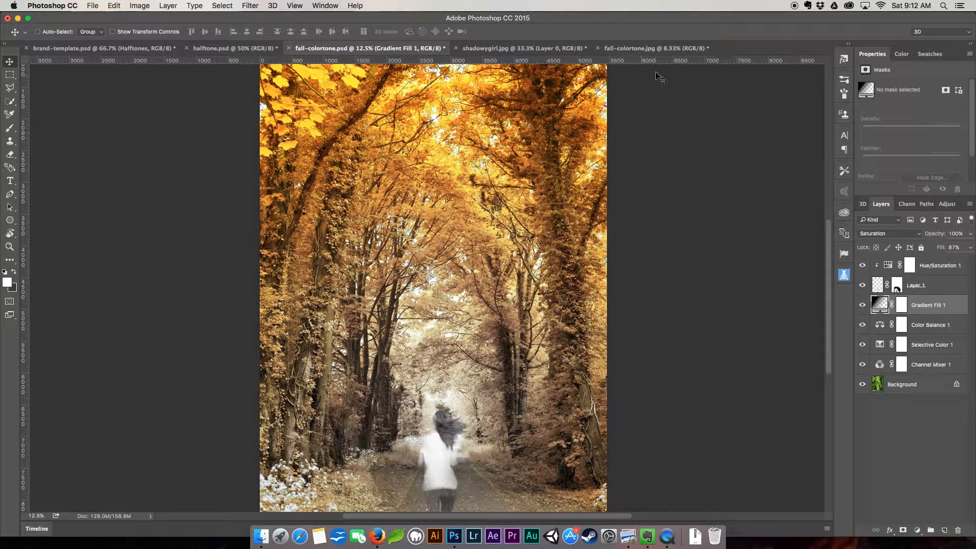
Switch to the fall-colortone.jpg document, view the shadowygirl.jpg photo in Preview, and return to Photoshop.
left_click(658, 48)
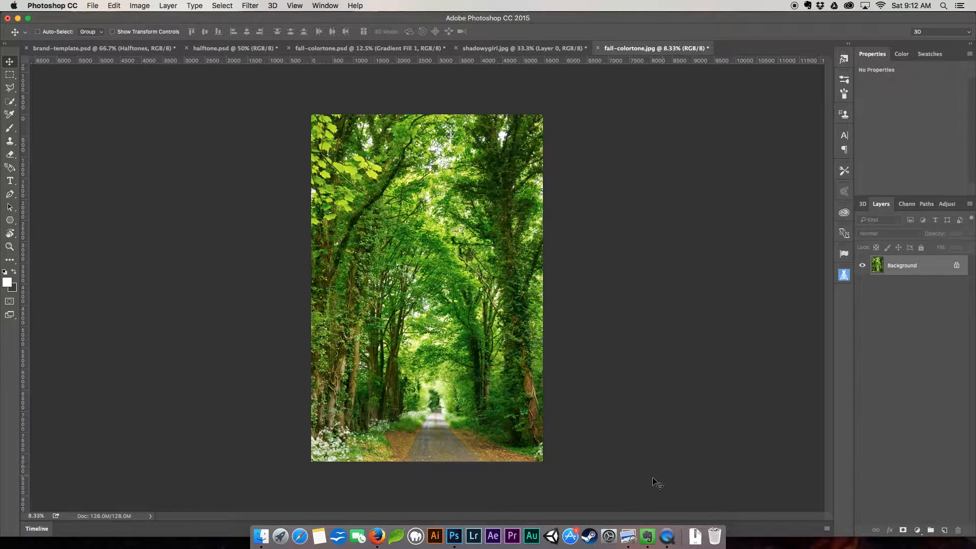
left_click(628, 537)
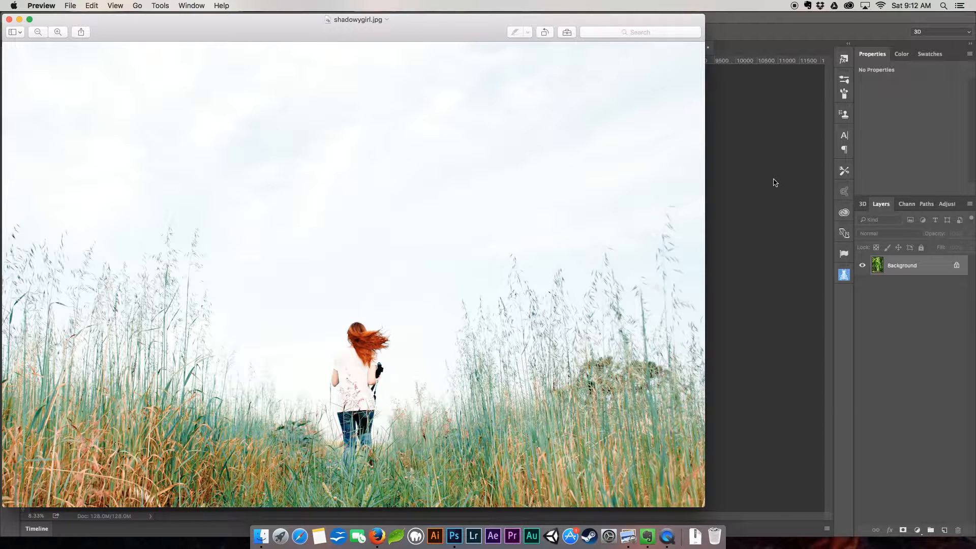
left_click(774, 182)
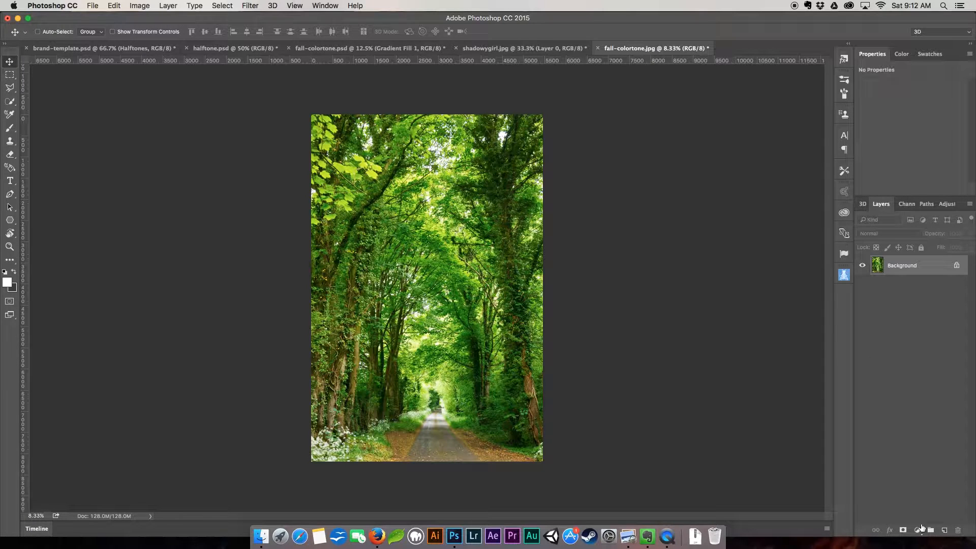
Add a Channel Mixer adjustment layer with the Red output set to Red -83, Green +200, Blue -96 and the Lighten blend mode.
left_click(918, 530)
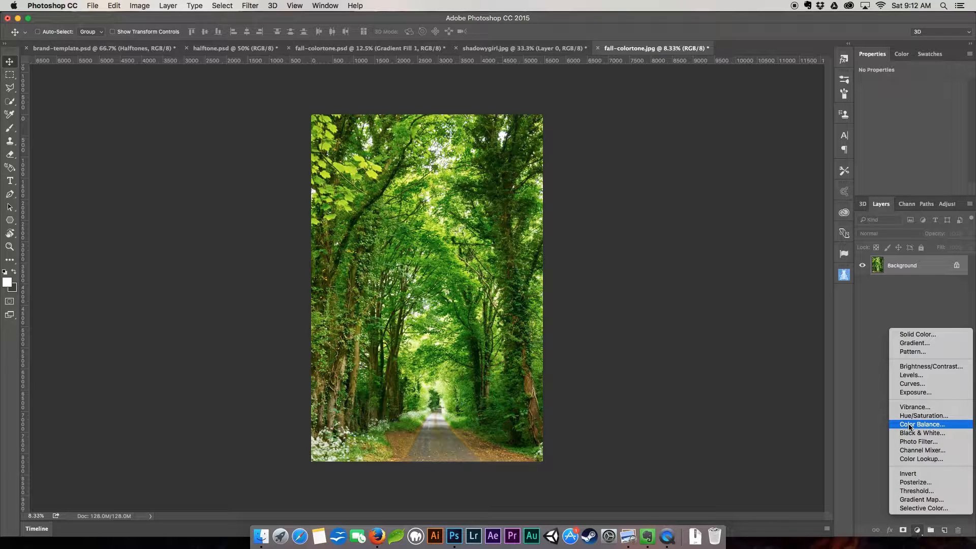
left_click(915, 452)
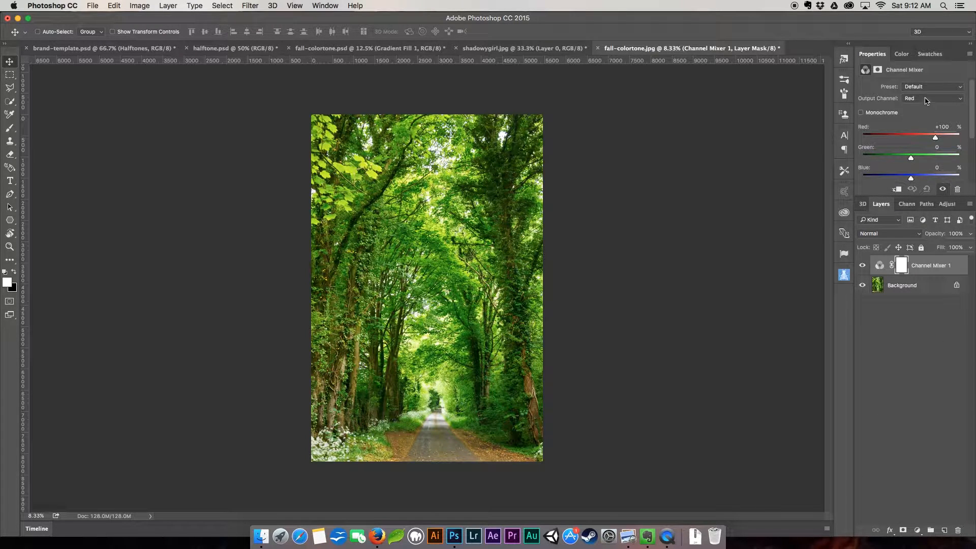
left_click(928, 104)
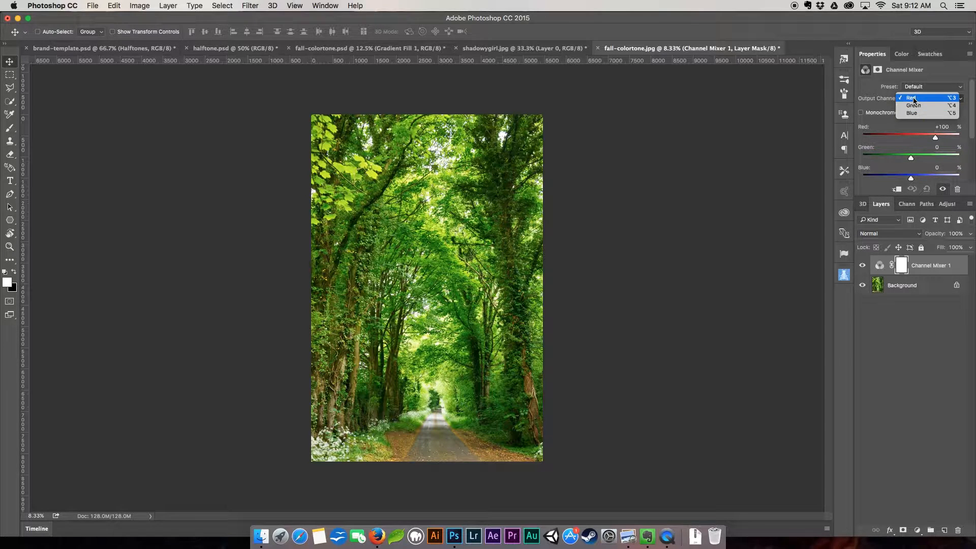
left_click(914, 100)
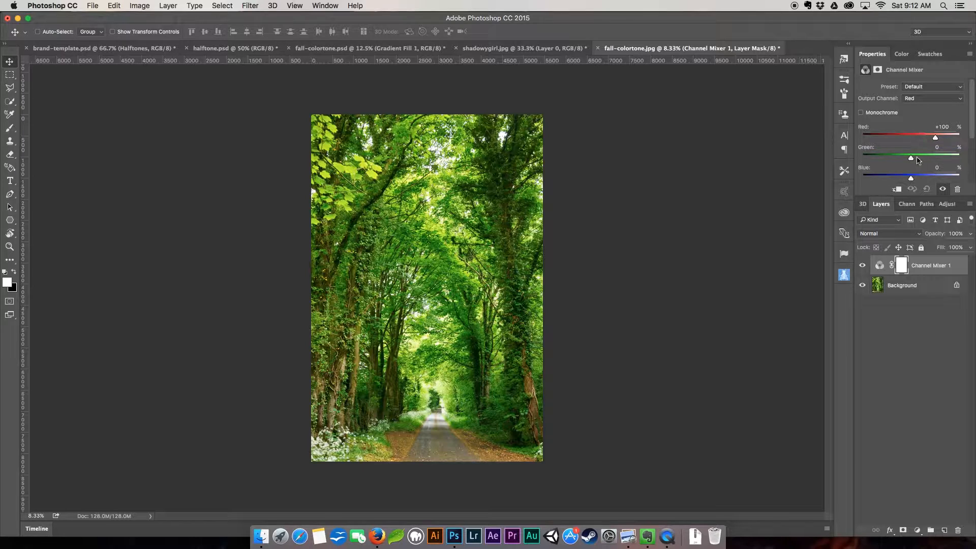
left_click_drag(911, 160, 968, 159)
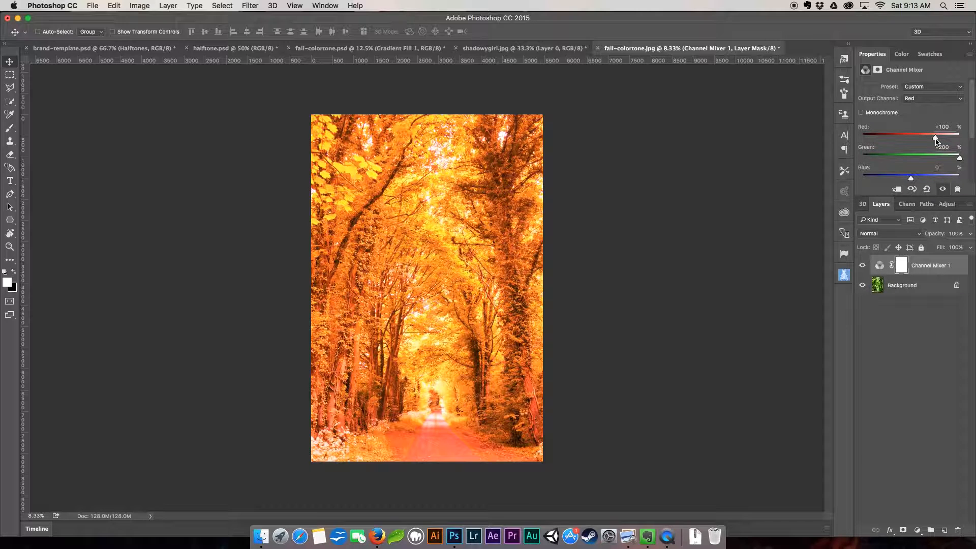
left_click_drag(936, 141, 891, 141)
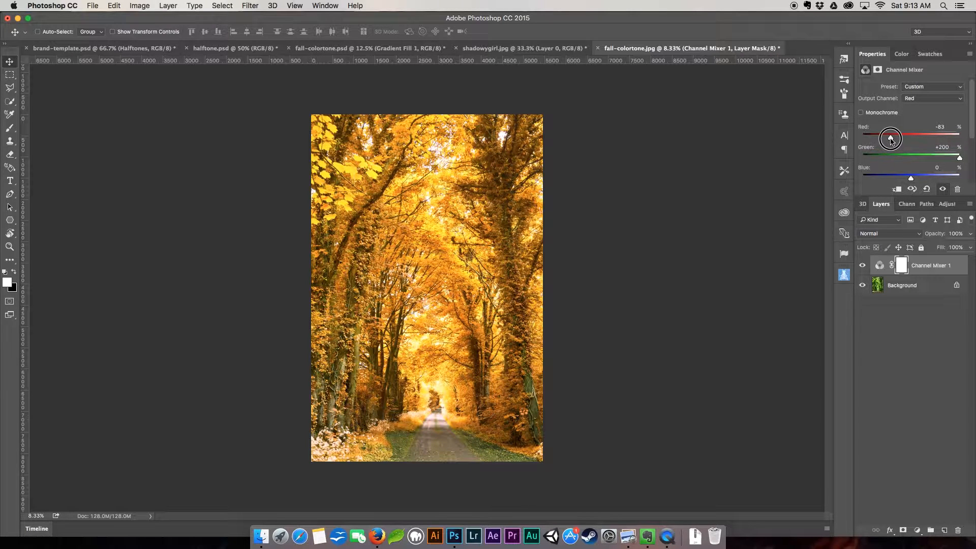
left_click_drag(911, 179, 888, 181)
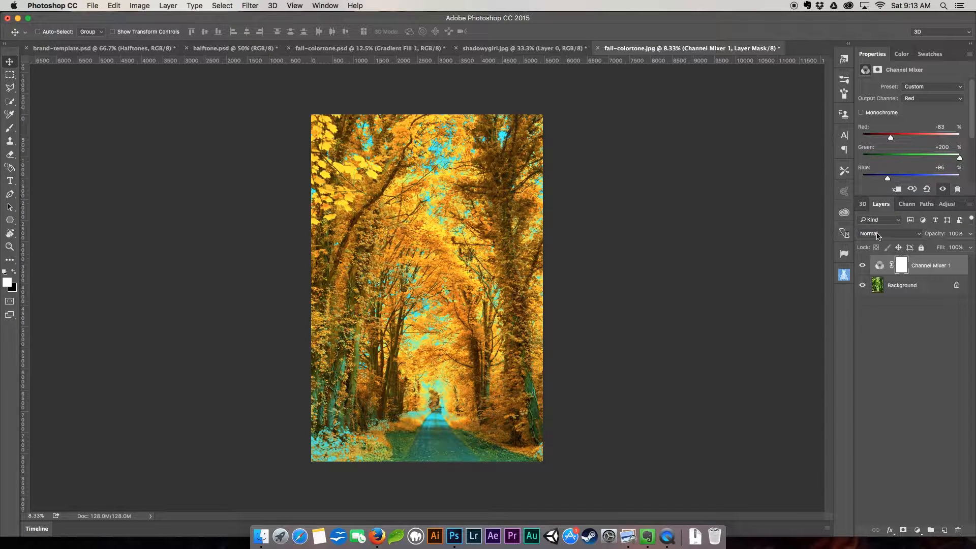
left_click(912, 237)
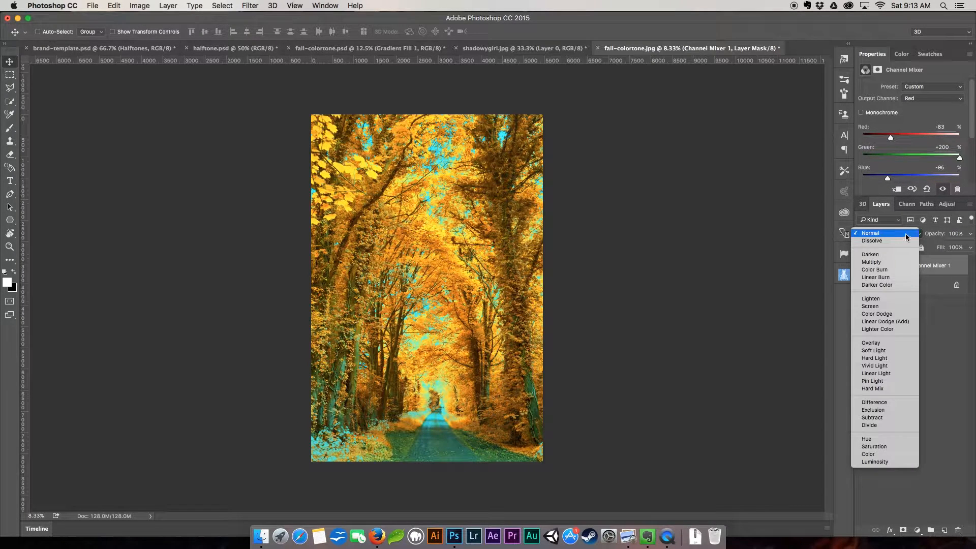
left_click(877, 299)
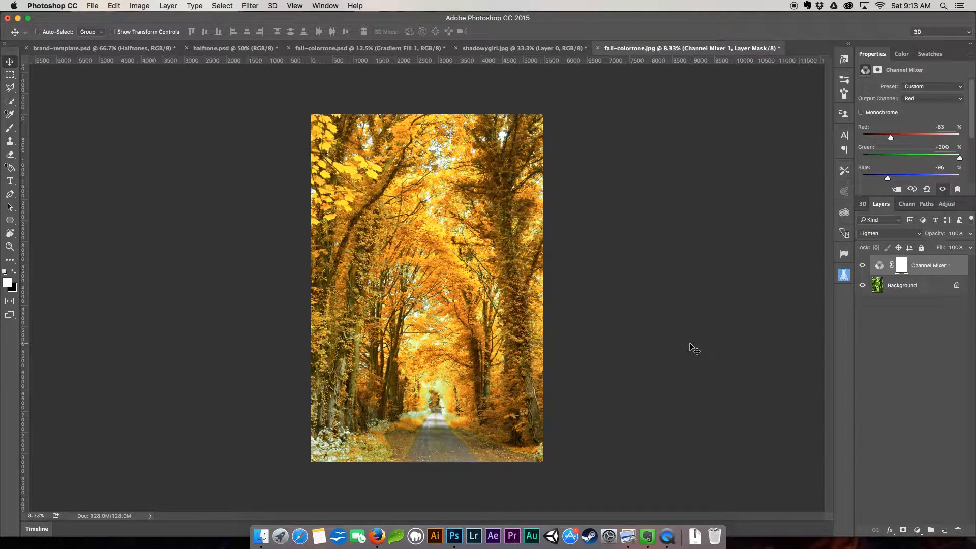
Add a Color Balance adjustment layer above the Channel Mixer and set the midtones' Yellow-Blue value to +25.
key("super+plus")
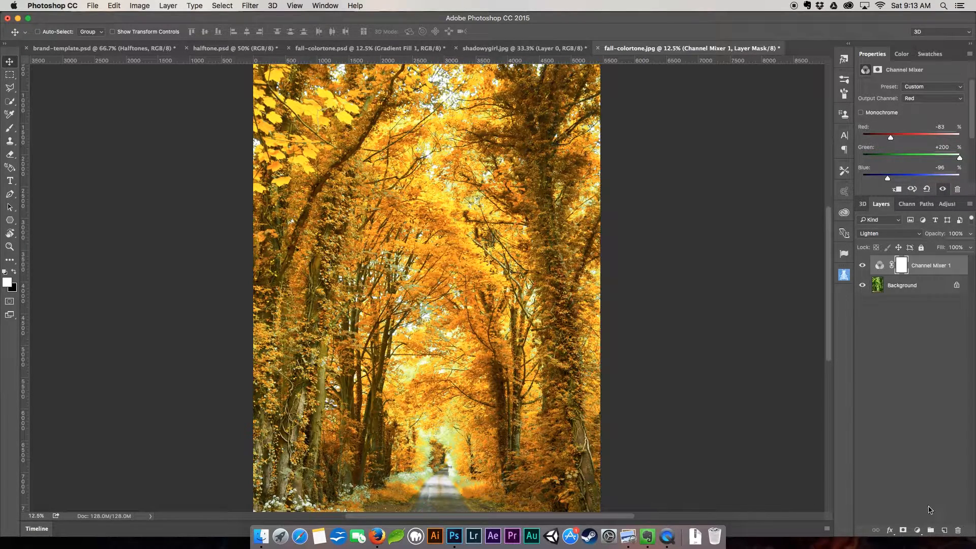
left_click(917, 530)
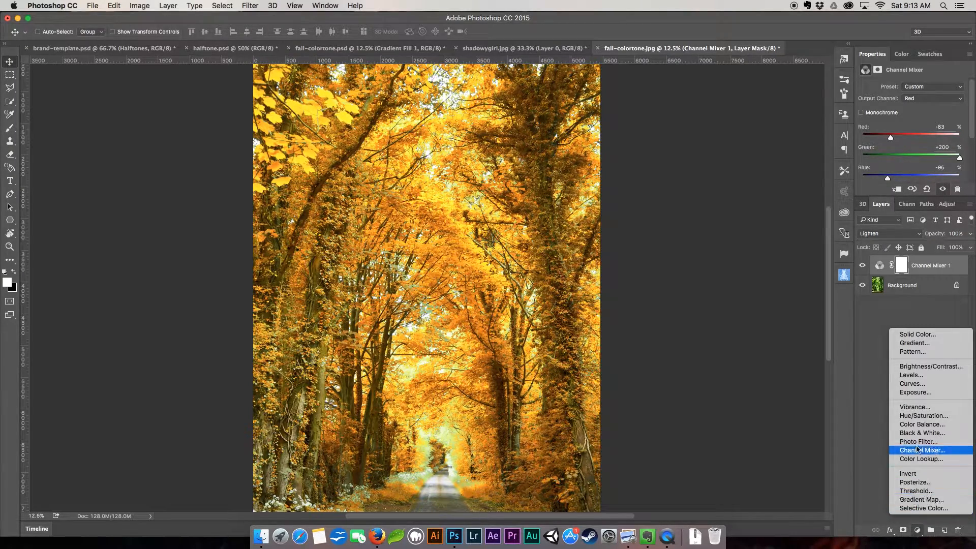
left_click(913, 424)
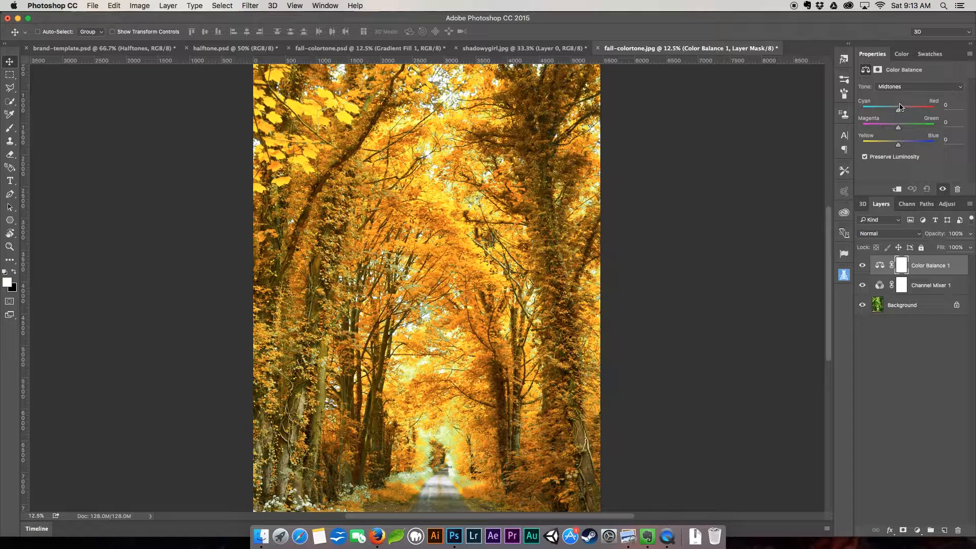
left_click_drag(898, 146, 908, 151)
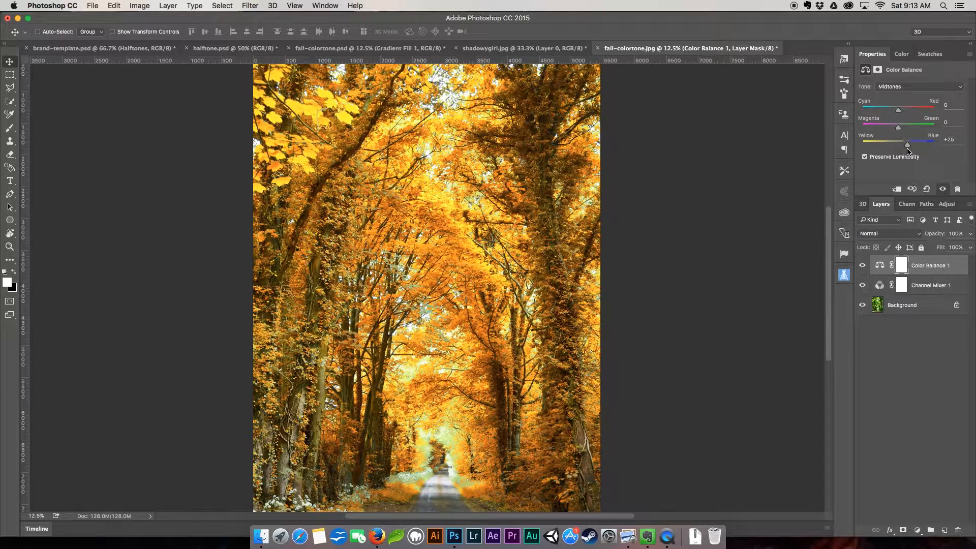
Set the Color Balance shadows to Cyan-Red -35, Magenta-Green -4 and Yellow-Blue -11.
left_click(899, 86)
left_click(902, 79)
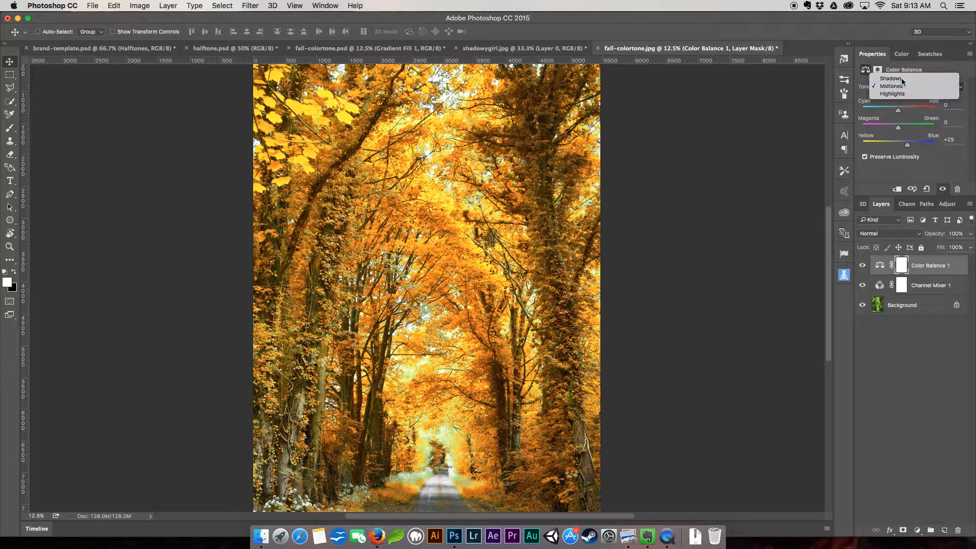
left_click_drag(896, 108, 894, 147)
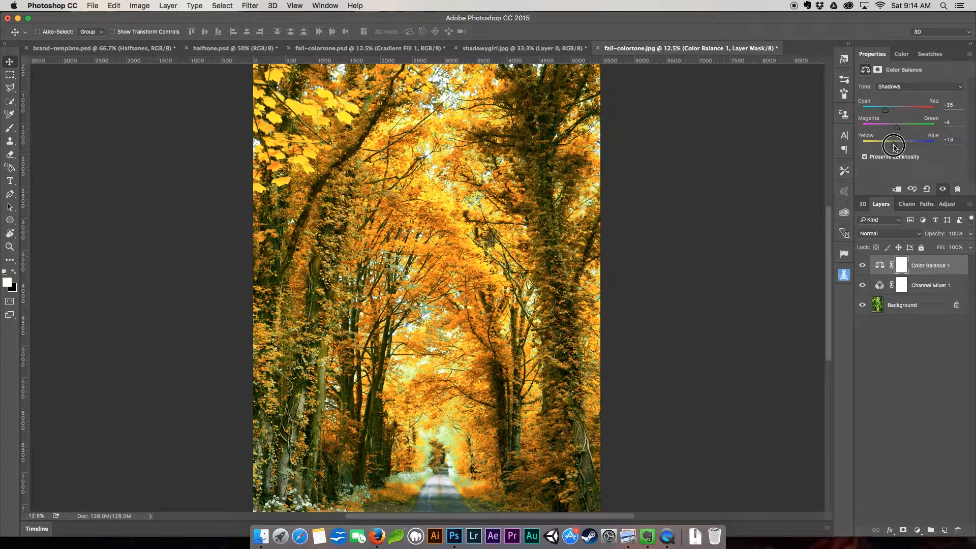
left_click_drag(894, 147, 895, 147)
Set the Color Balance highlights' Yellow-Blue value to +30.
left_click(898, 85)
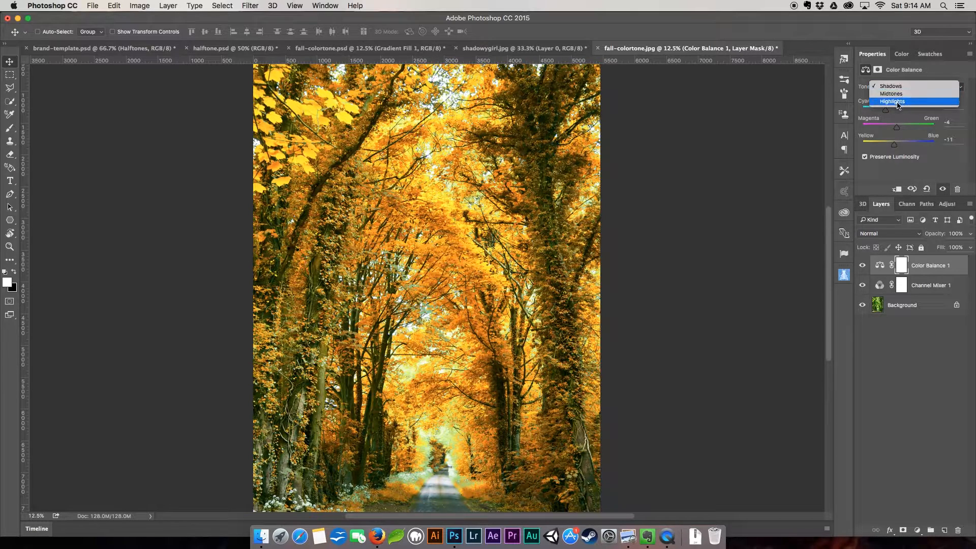
left_click(897, 105)
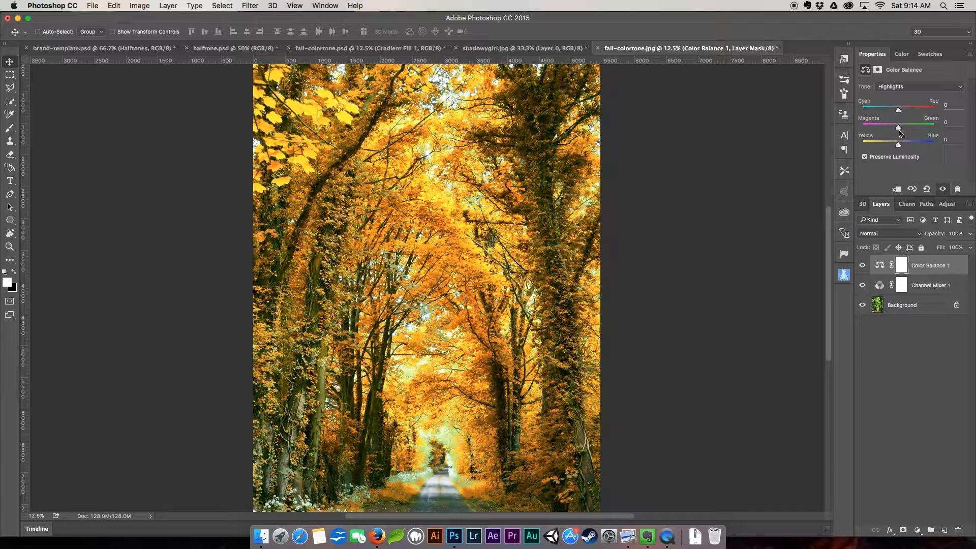
left_click_drag(900, 149, 908, 149)
Add a Selective Color adjustment layer and set its Yellows to Cyan -42, Magenta +14, Yellow +36 and Black +2.
mouse_move(638, 305)
left_mouse_down()
mouse_move(642, 250)
mouse_move(629, 257)
mouse_move(632, 297)
left_mouse_up()
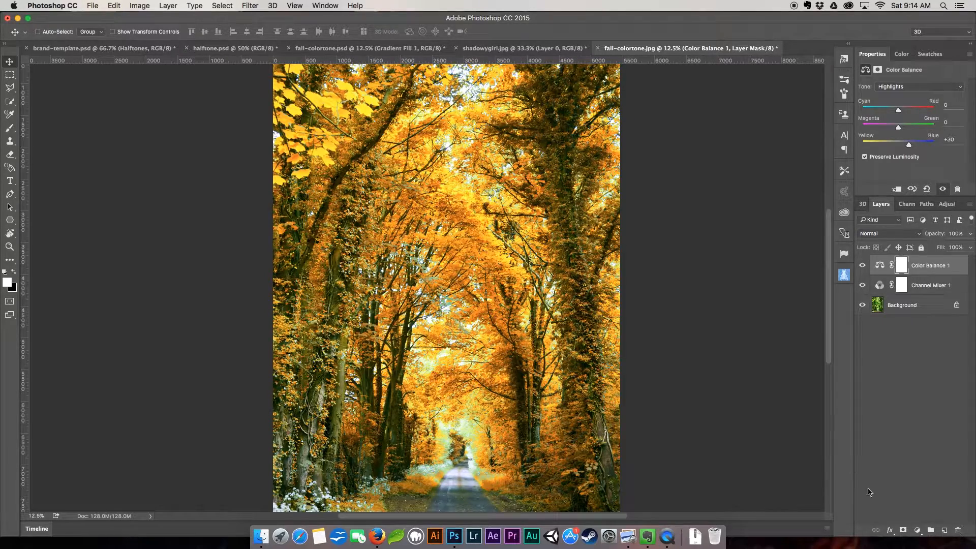
left_click(918, 531)
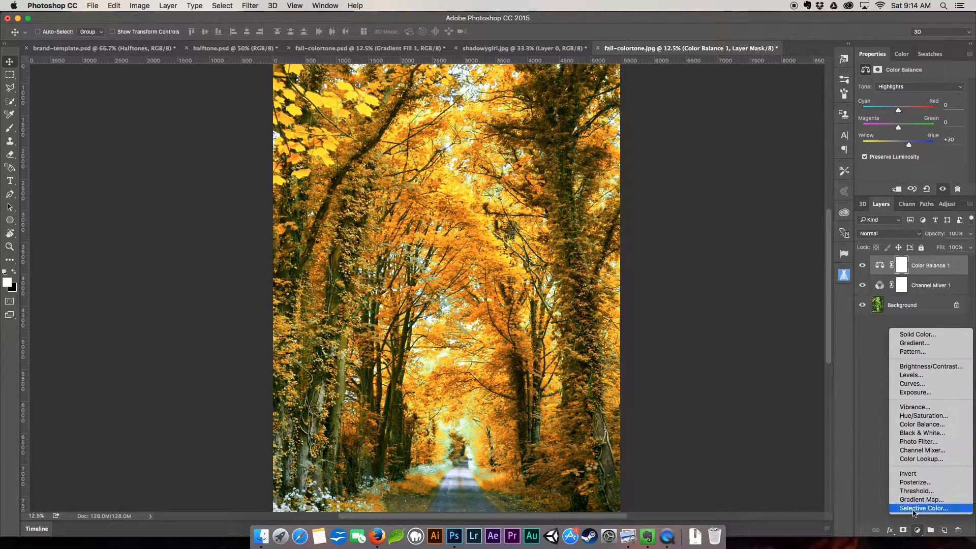
left_click(912, 509)
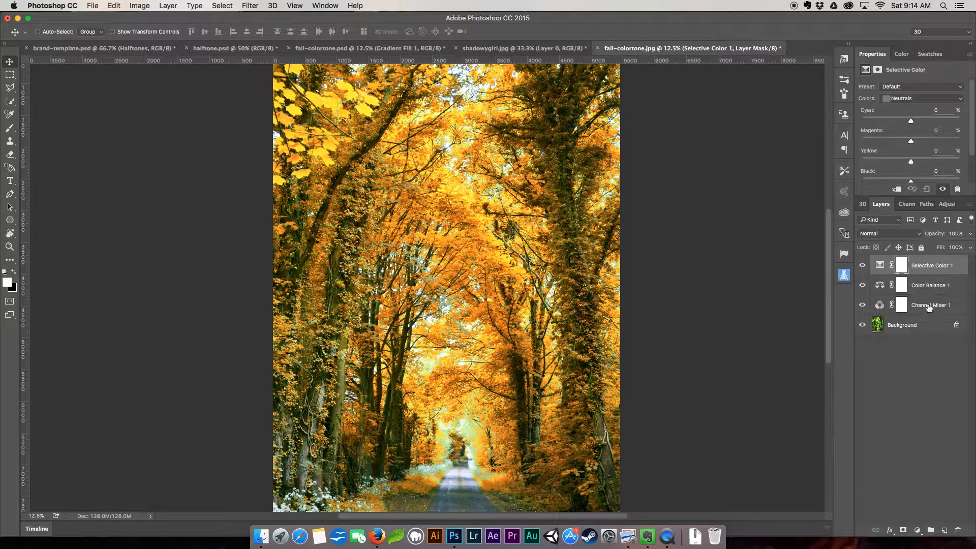
left_click(905, 102)
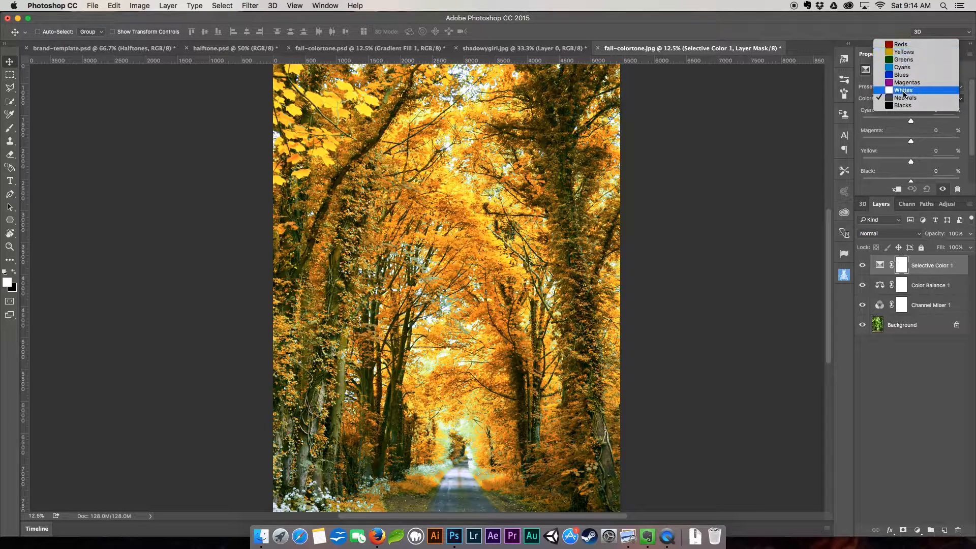
left_click(905, 53)
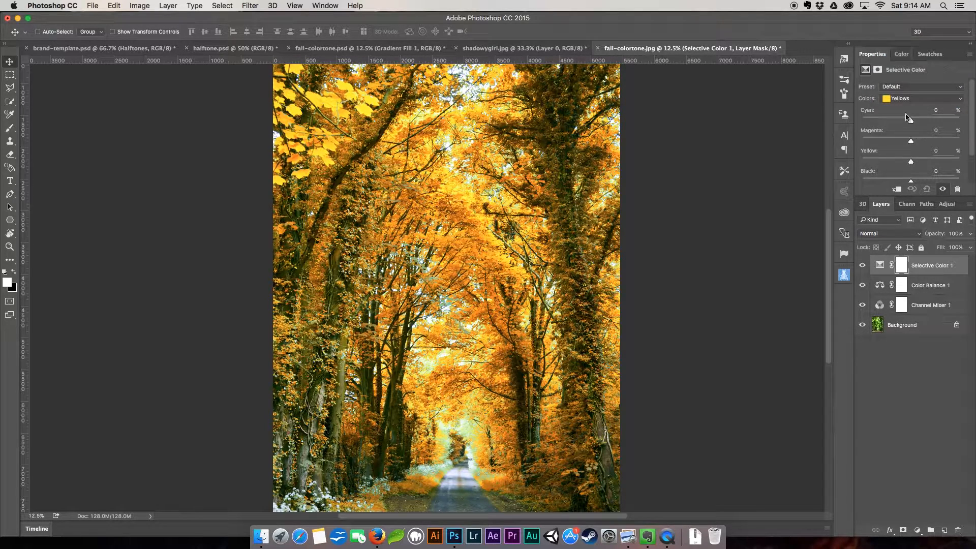
left_click_drag(913, 124, 918, 146)
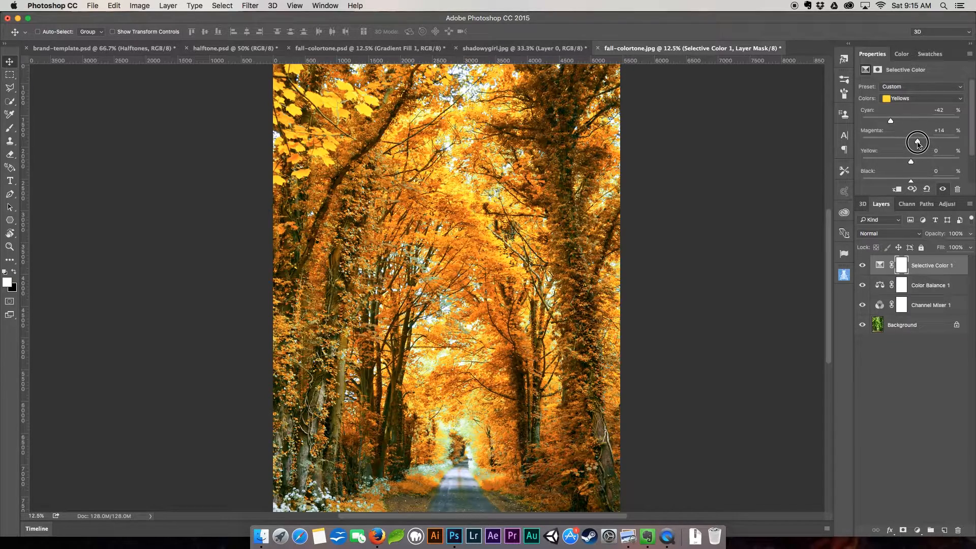
left_click_drag(918, 144, 918, 144)
left_click_drag(909, 162, 929, 164)
left_click_drag(910, 182, 911, 182)
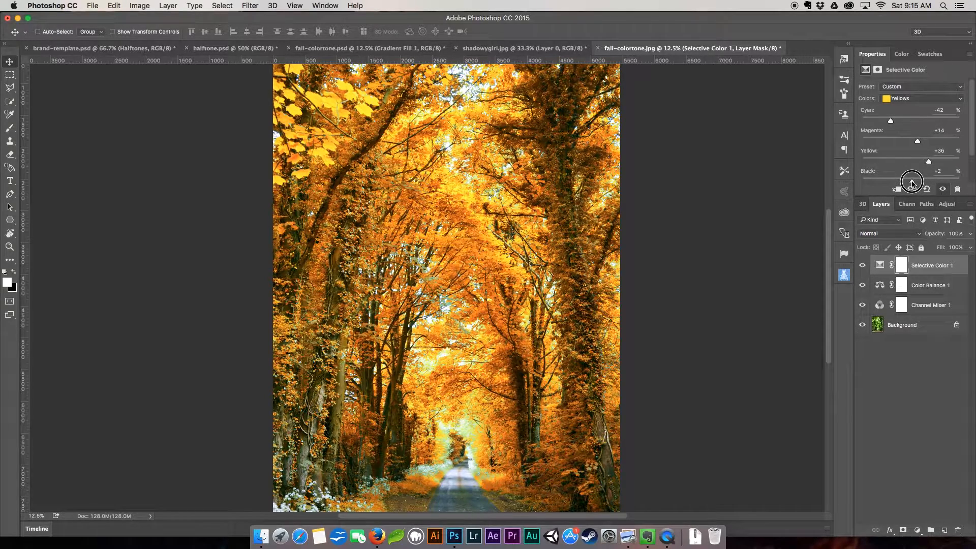
left_click_drag(912, 183, 912, 182)
Set the Selective Color Neutrals to Cyan -32 and Yellow +34.
left_click(913, 100)
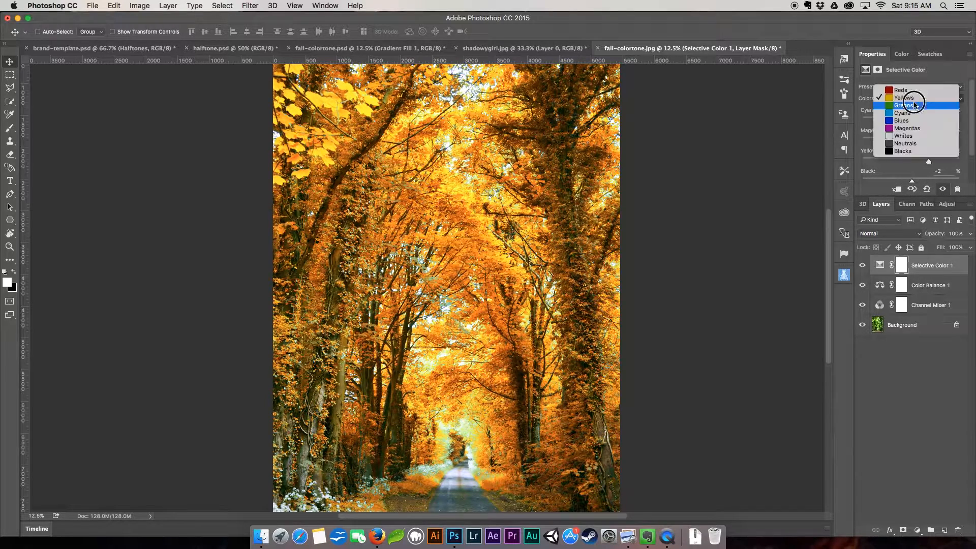
left_click(906, 144)
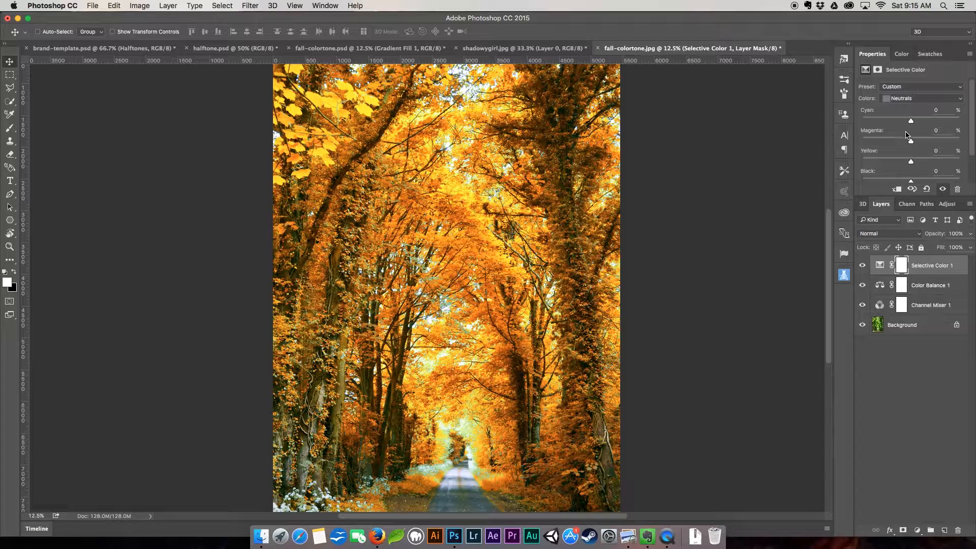
left_click_drag(911, 120, 895, 119)
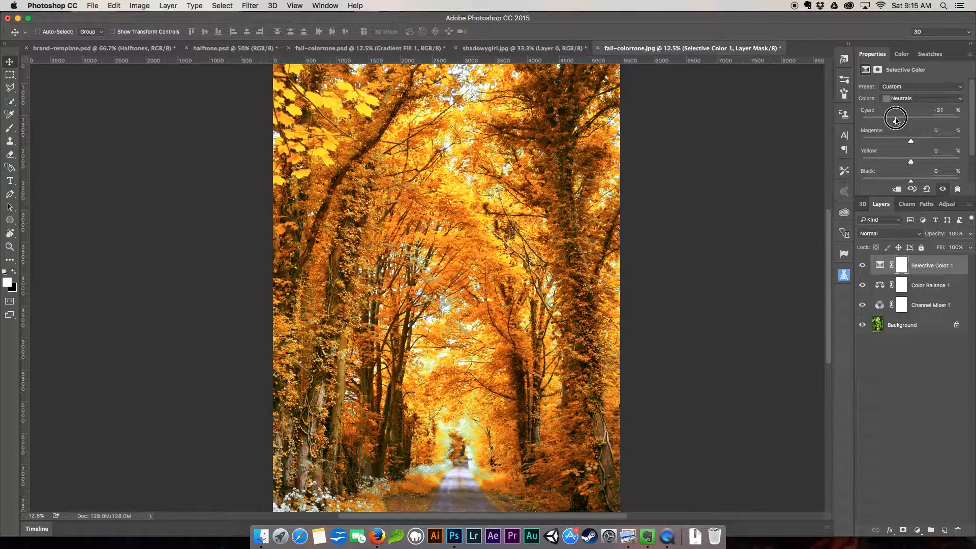
left_click_drag(896, 120, 895, 119)
left_click_drag(911, 163, 928, 166)
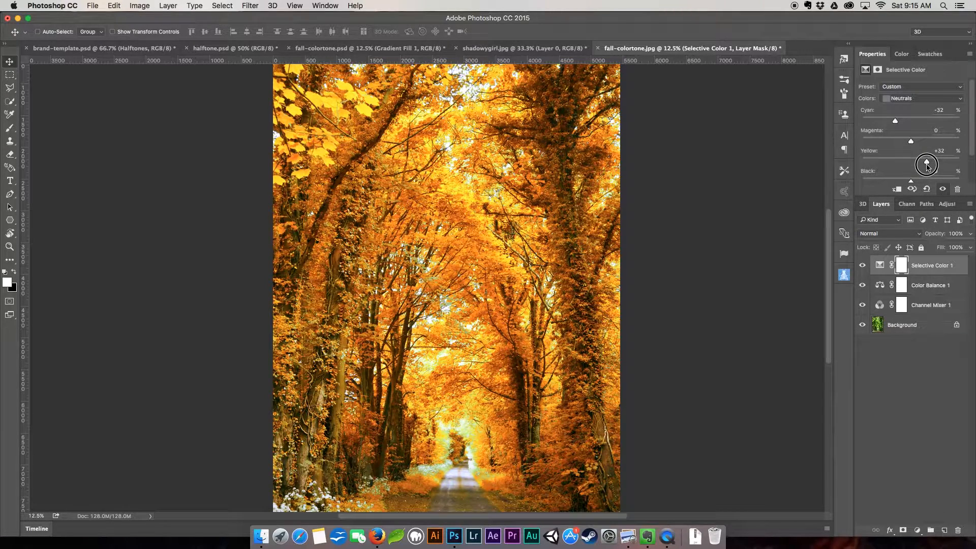
left_click_drag(927, 166, 928, 167)
Add a Gradient Fill layer above Selective Color with a white-to-transparent linear gradient at 90° and 100% scale.
left_click(661, 373)
left_click_drag(662, 373, 672, 326)
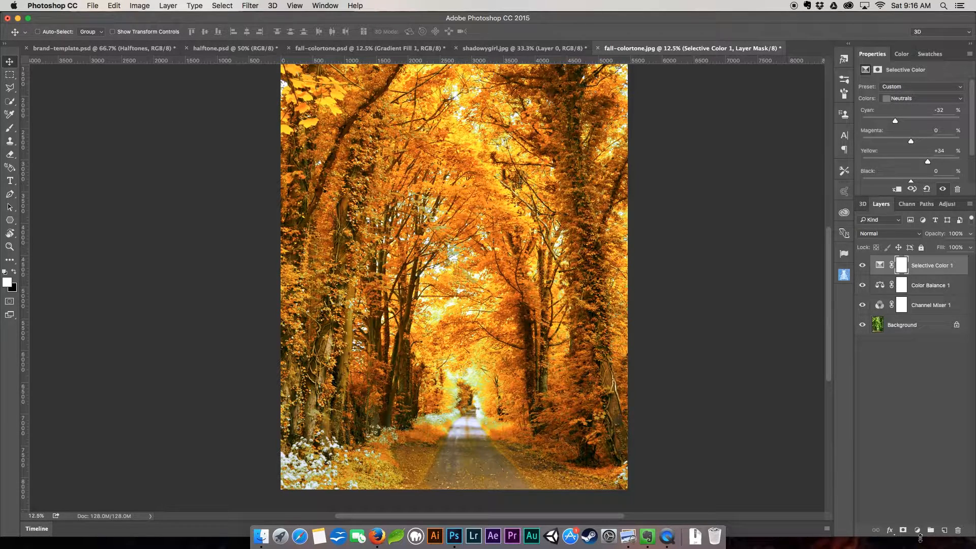
left_click(917, 530)
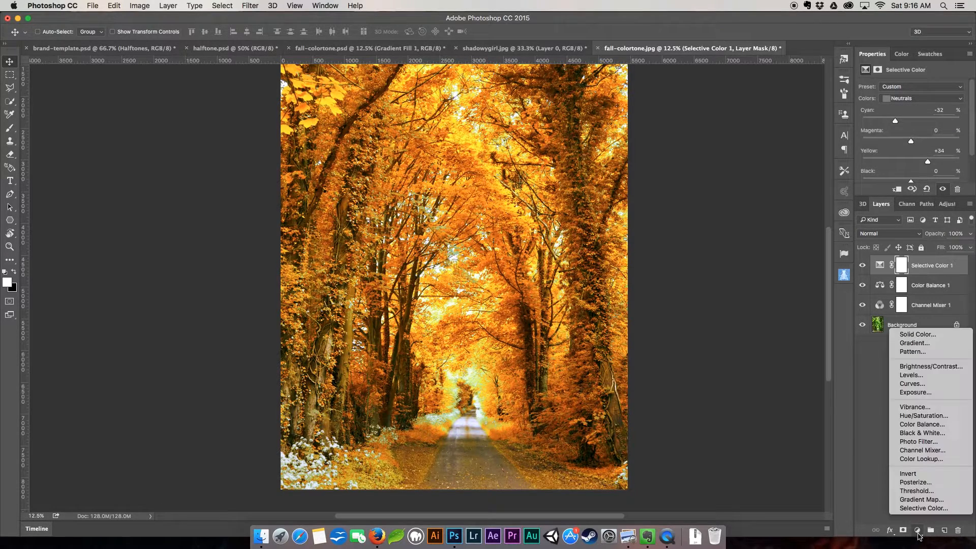
left_click(913, 345)
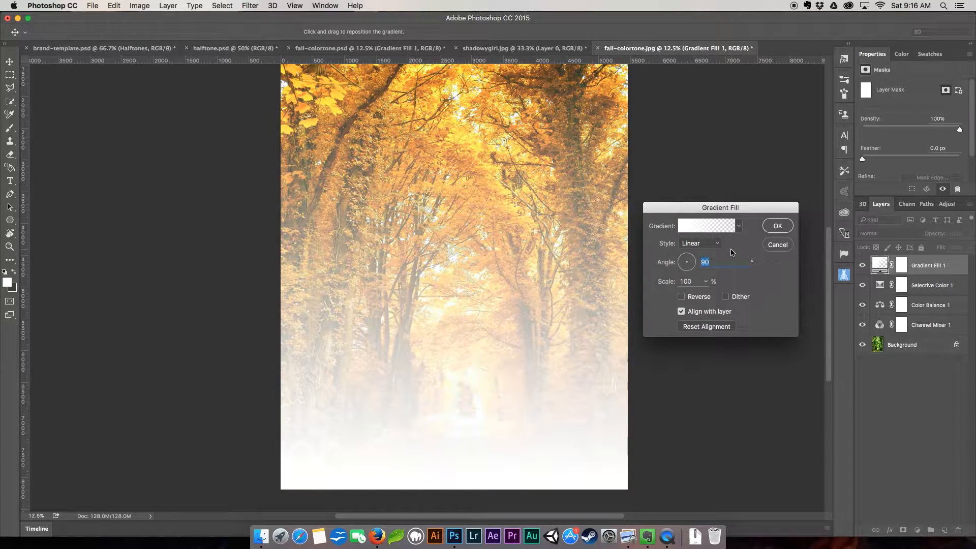
left_click(740, 227)
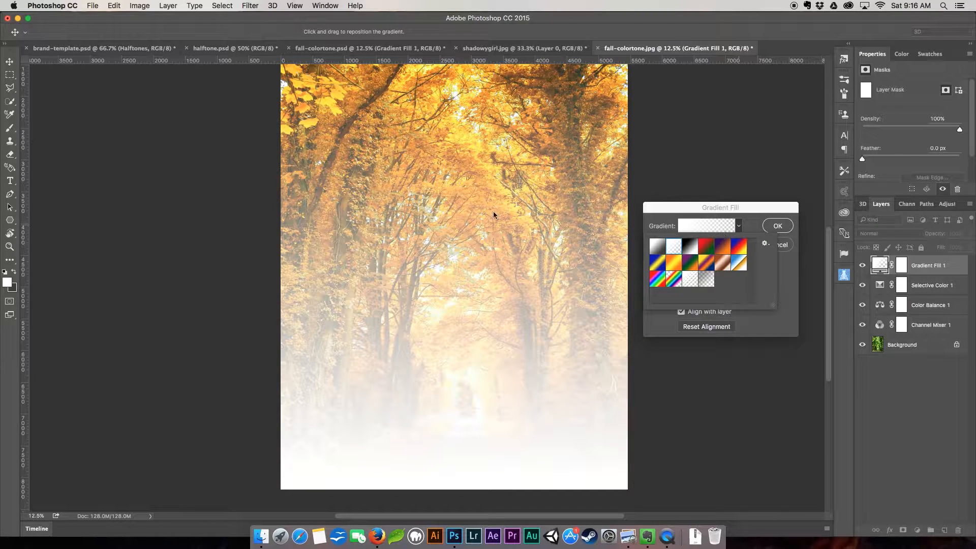
left_click(778, 278)
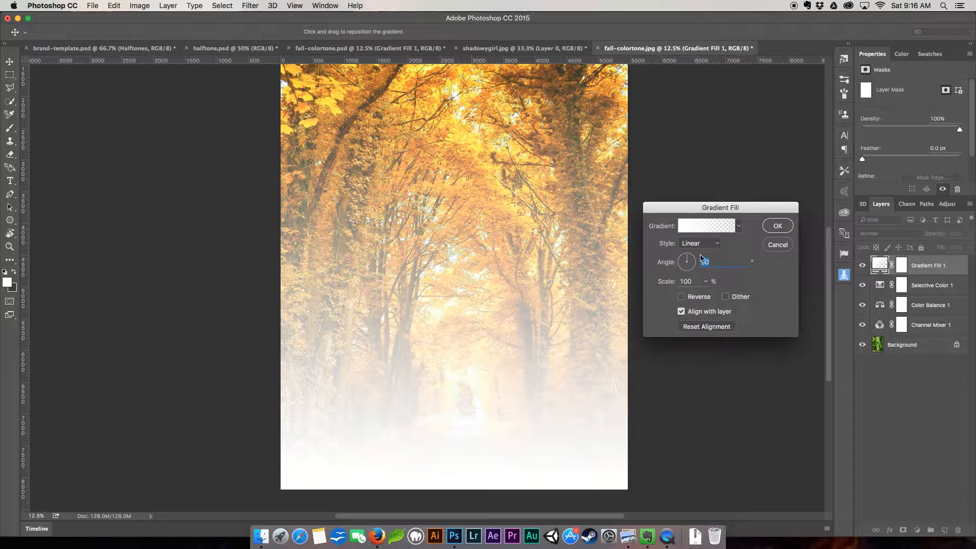
left_click(778, 226)
Swap the foreground and background colors to make black the foreground, and delete the white Gradient Fill layer.
key("x")
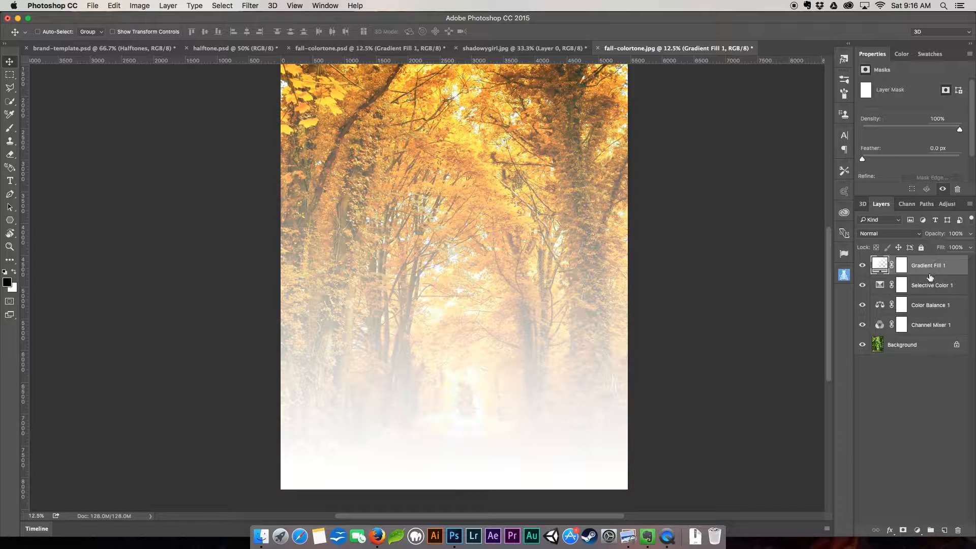
left_click(958, 530)
left_click(563, 183)
left_click(958, 530)
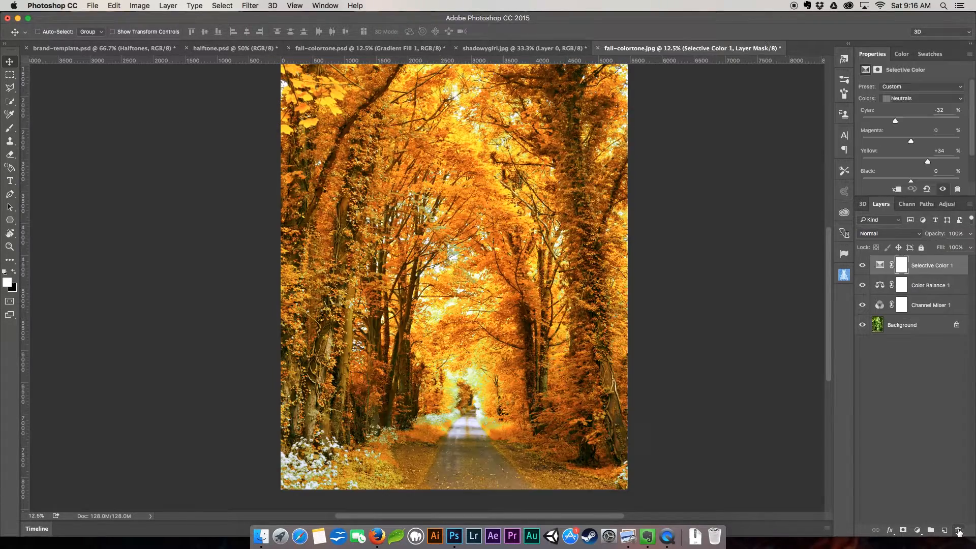
Add a black-to-transparent Gradient Fill layer with Radial style and 111% scale, centered over the far end of the road.
left_click(917, 530)
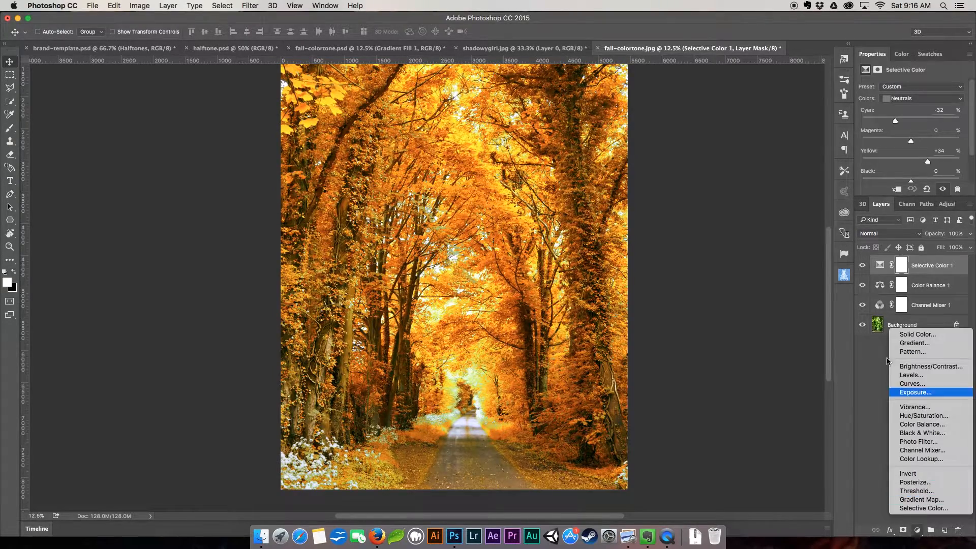
left_click(912, 344)
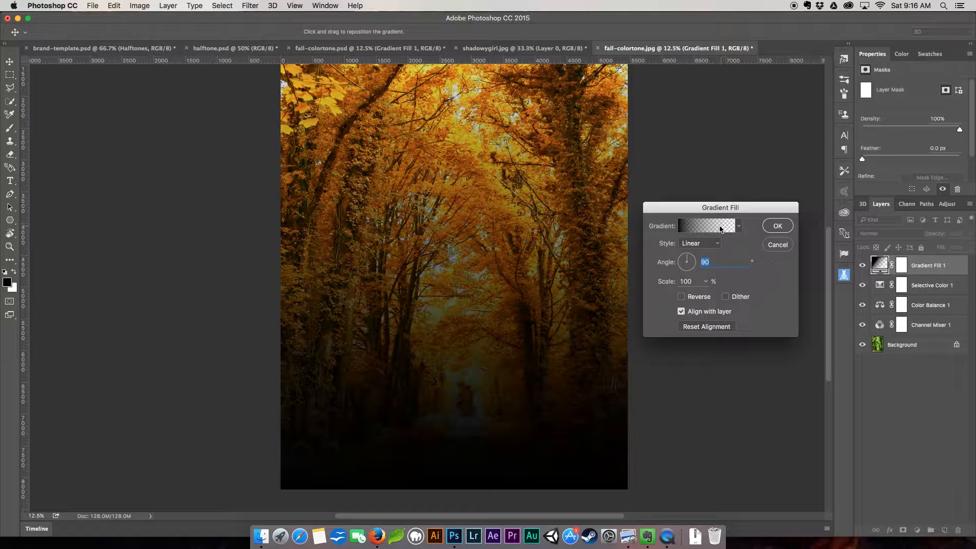
left_click(717, 245)
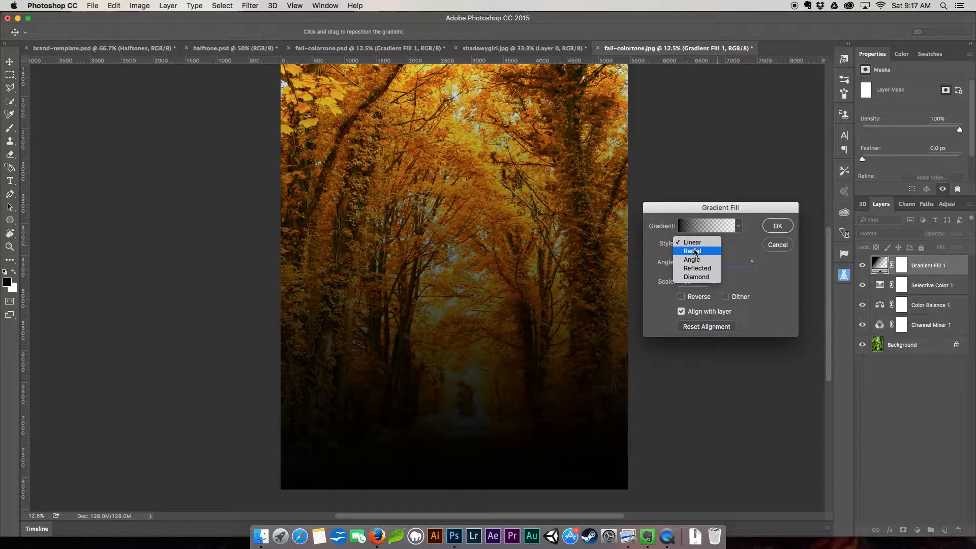
left_click(693, 252)
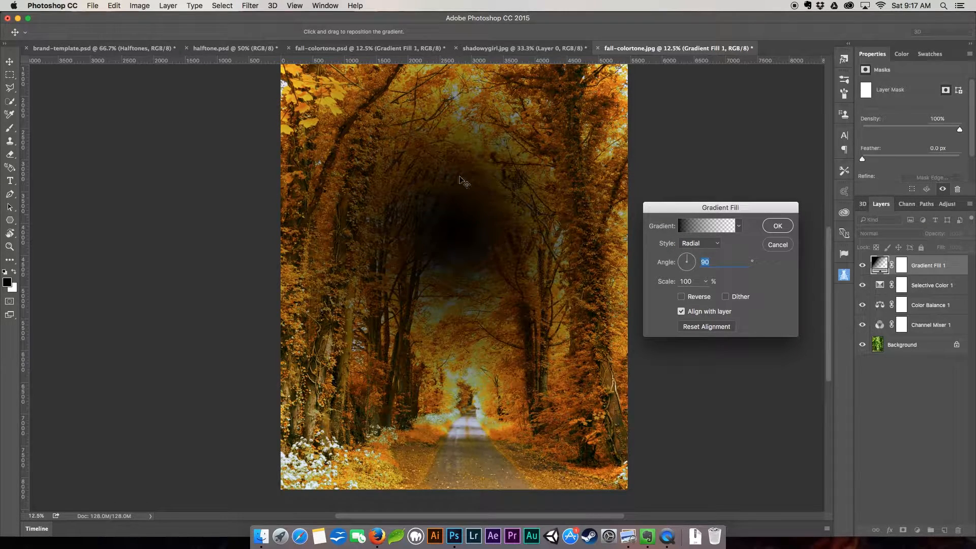
left_click_drag(473, 217, 475, 388)
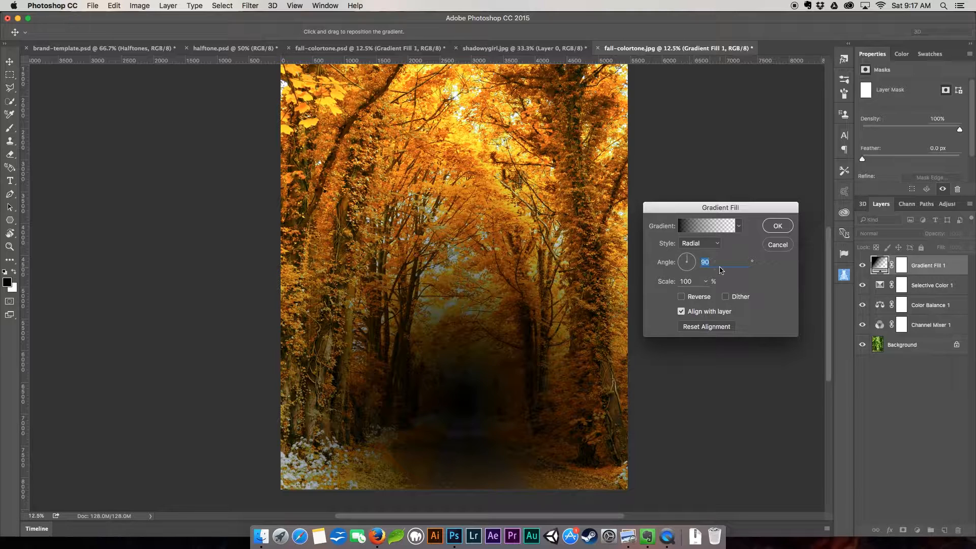
left_click(706, 281)
left_click(705, 297)
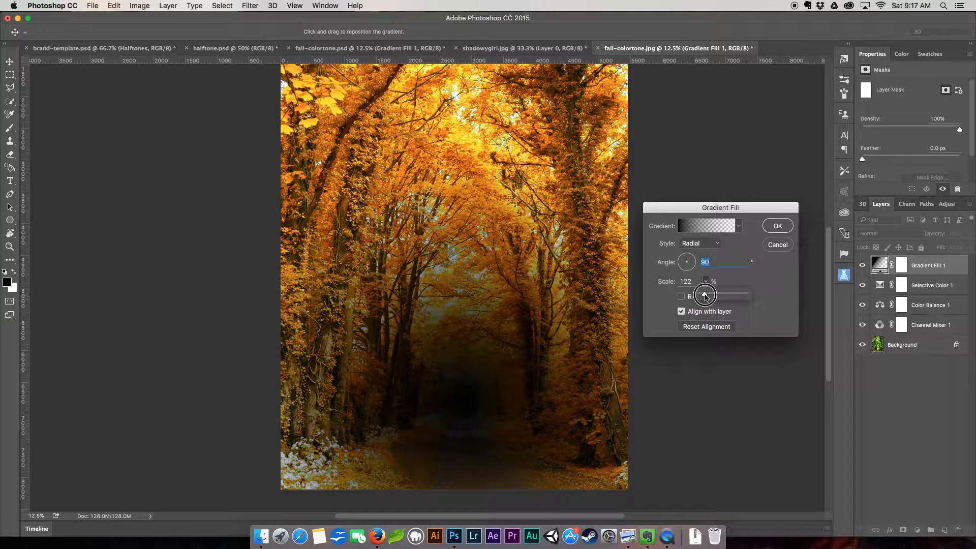
left_click_drag(705, 297, 706, 298)
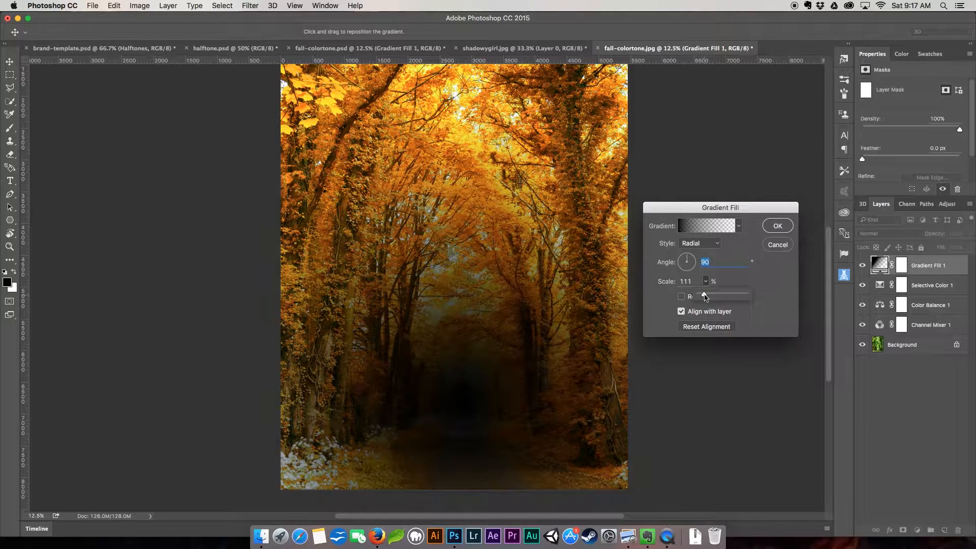
left_click(778, 226)
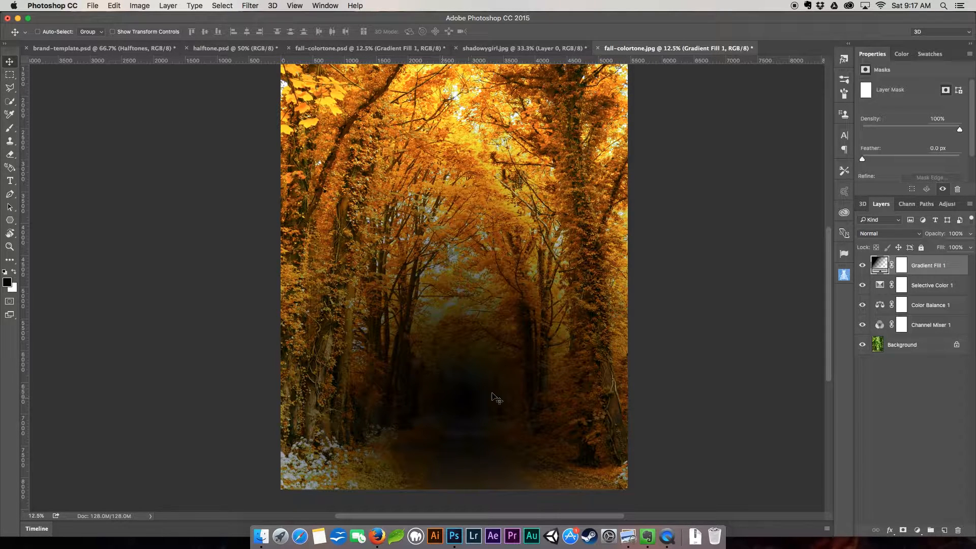
Set the gradient fill layer's blend mode to Saturation and fine-tune the gradient's center at the far end of the road.
left_click(916, 234)
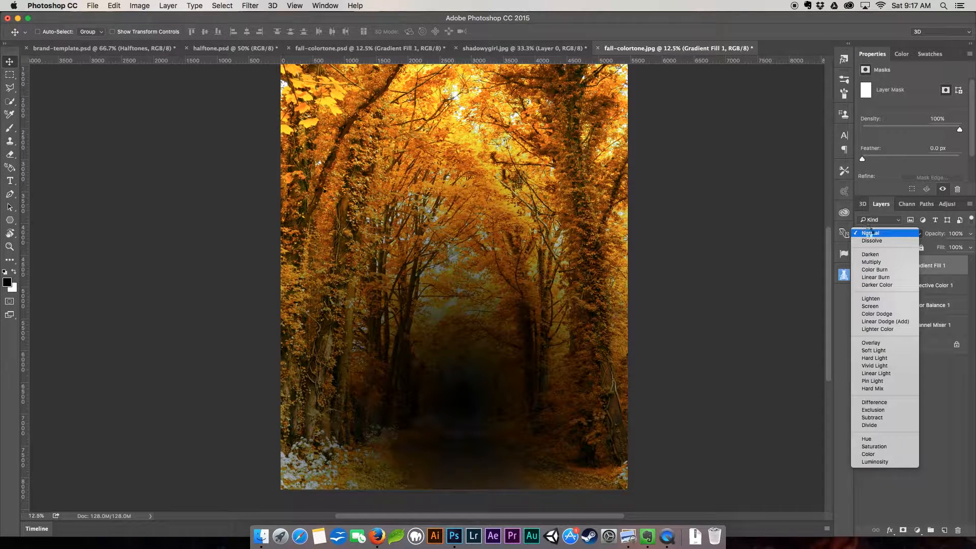
left_click(884, 446)
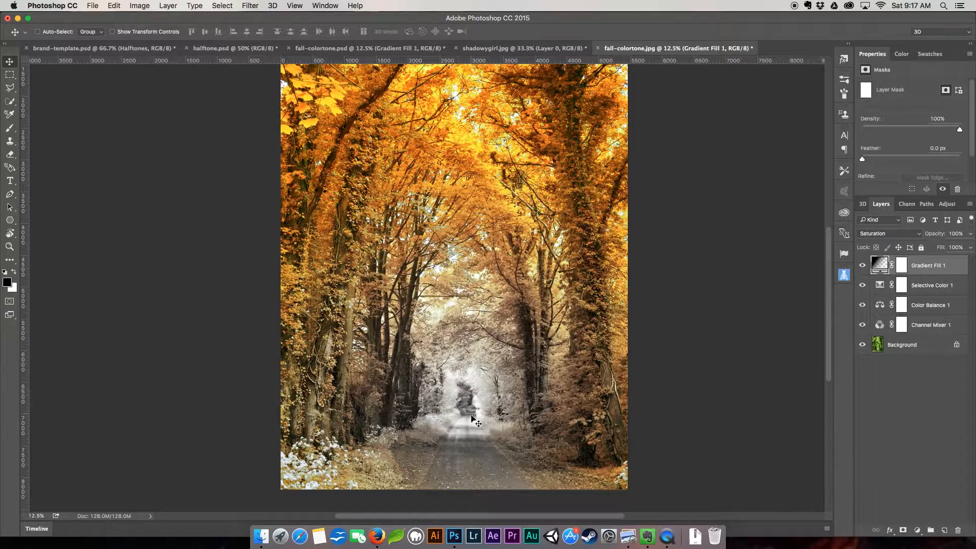
key("super+equal")
key("super+equal")
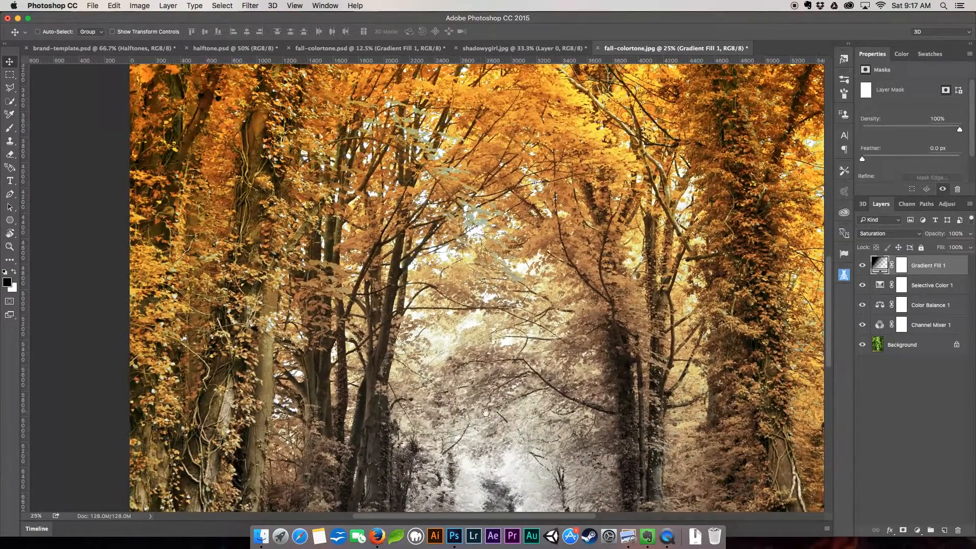
left_click_drag(486, 413, 436, 253)
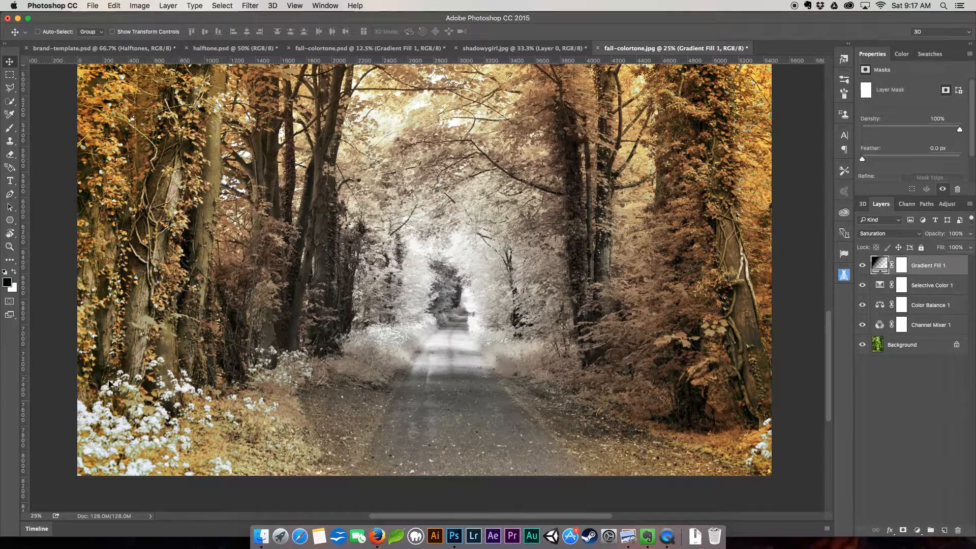
double_click(882, 264)
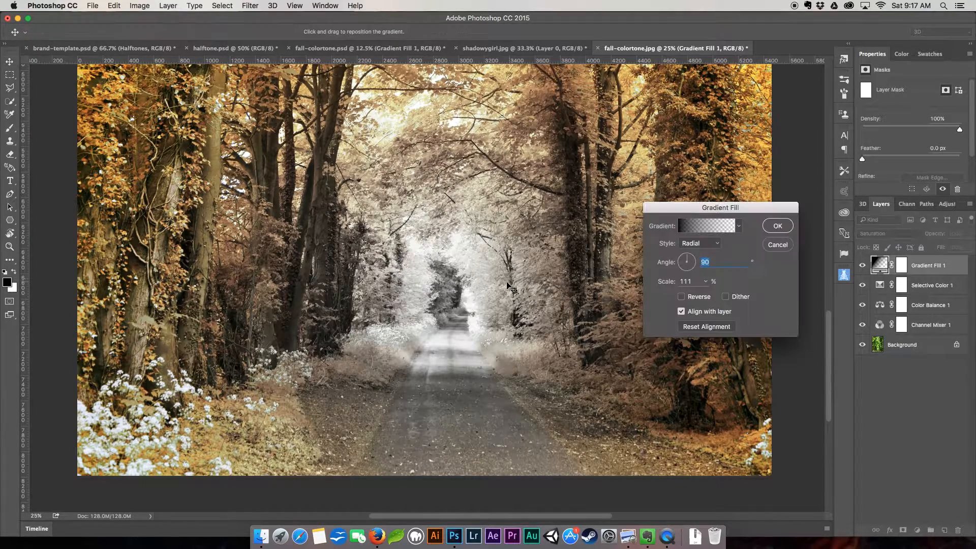
left_click_drag(463, 294, 462, 307)
left_click(778, 226)
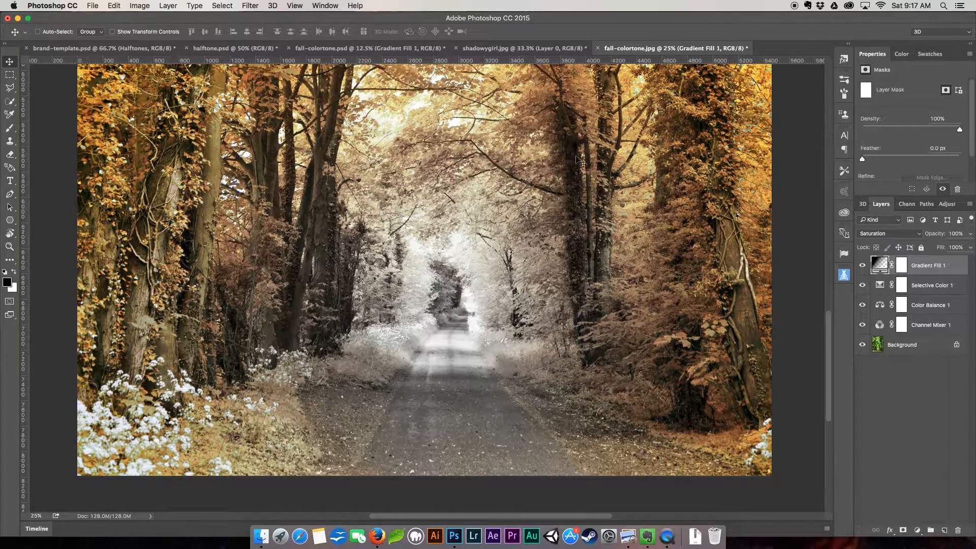
Copy the selected cut-out girl from shadowygirl.jpg onto the road in fall-colortone.jpg.
left_click(628, 536)
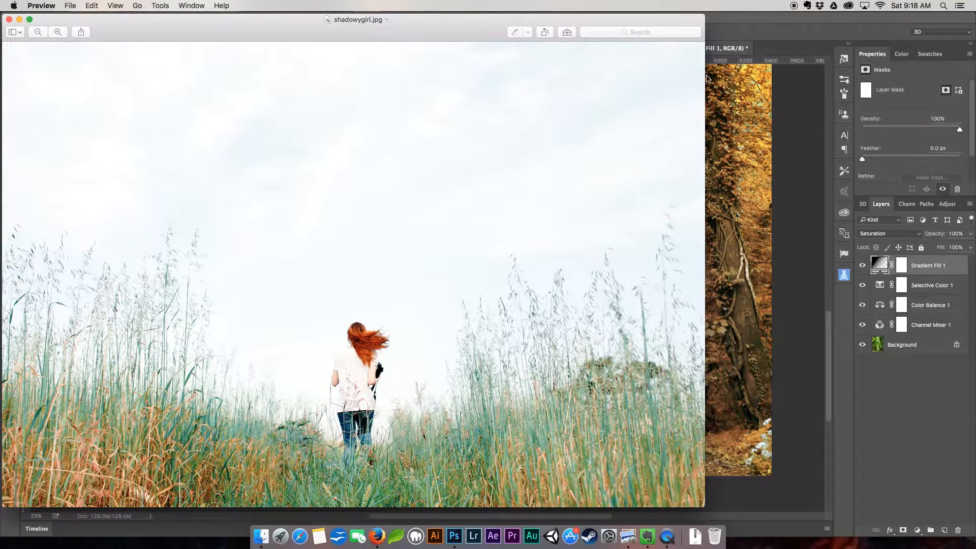
left_click(808, 46)
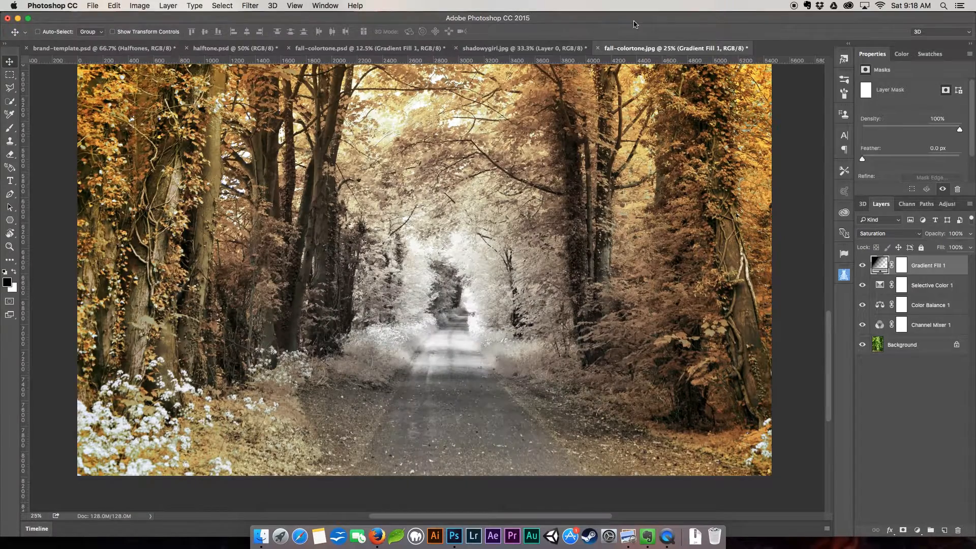
left_click(529, 49)
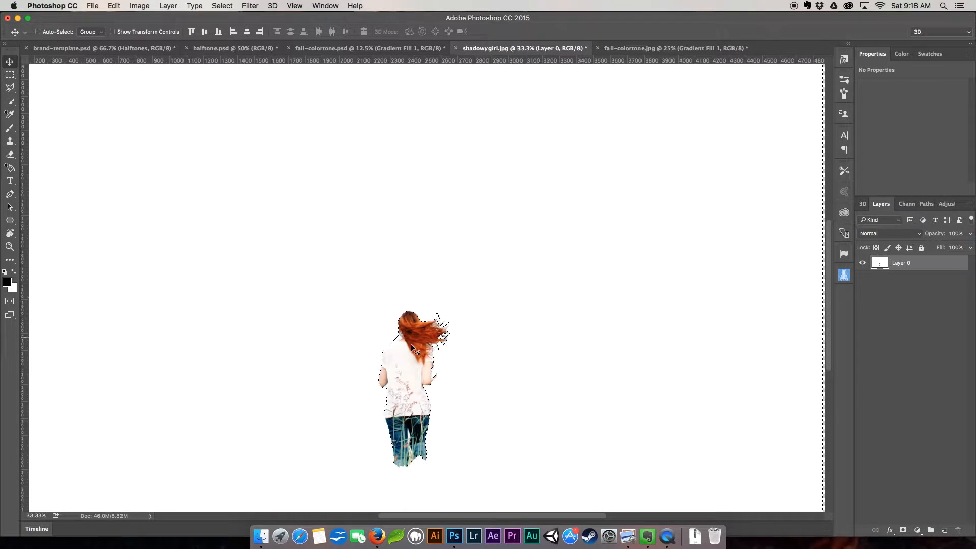
mouse_move(404, 406)
left_mouse_down()
mouse_move(395, 355)
mouse_move(404, 401)
left_mouse_up()
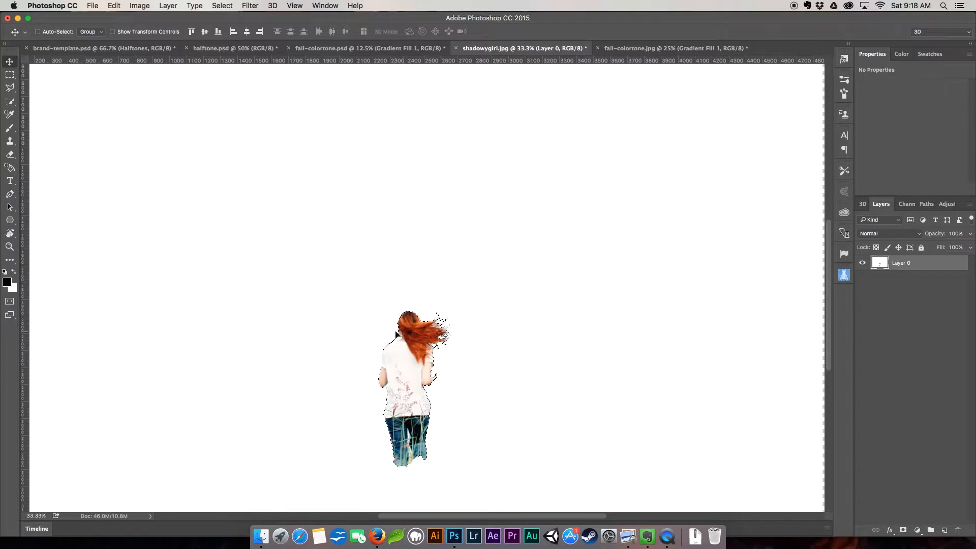
left_click_drag(412, 378, 445, 425)
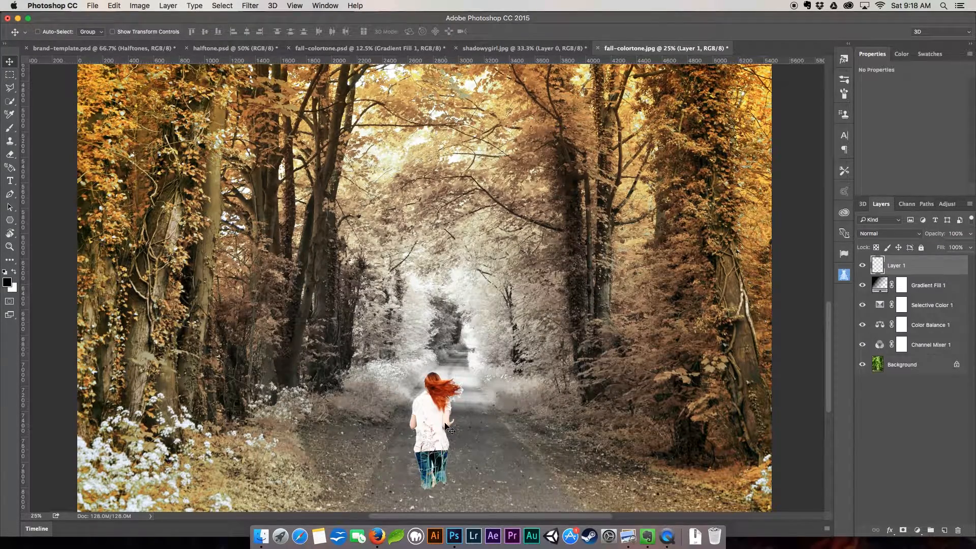
Scale the girl proportionally to about 149% and position her in the middle of the road at the photo's lower edge.
left_click(442, 420)
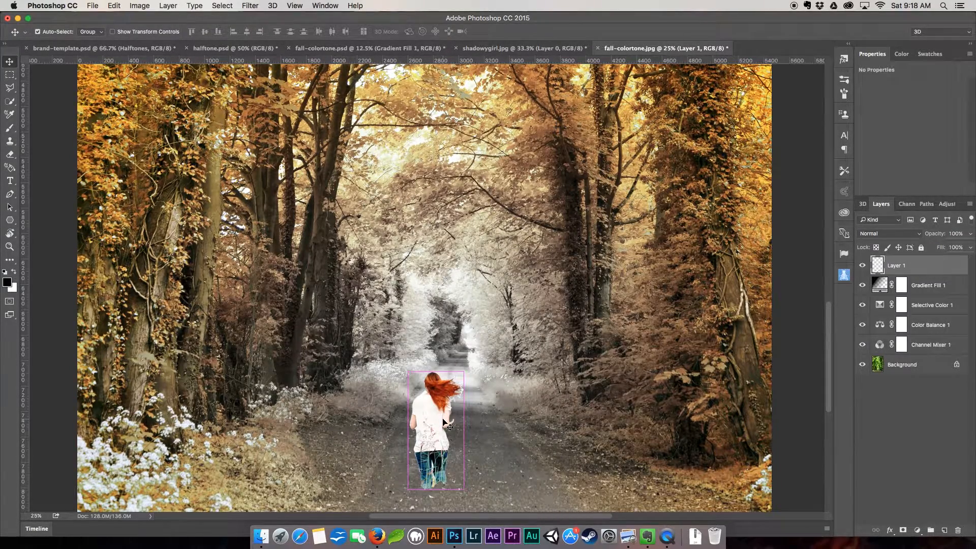
key("ctrl+t")
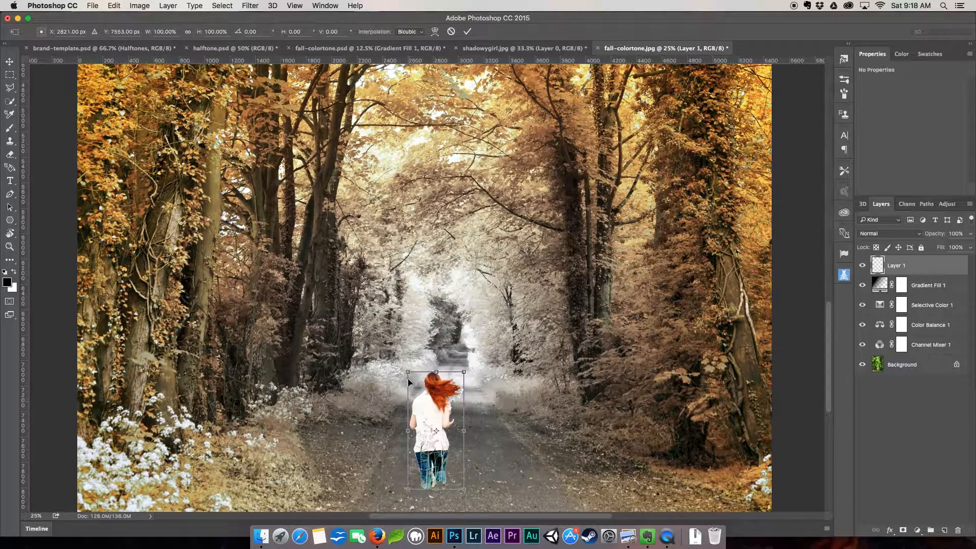
left_click_drag(408, 372, 372, 324)
left_click_drag(411, 362, 452, 409)
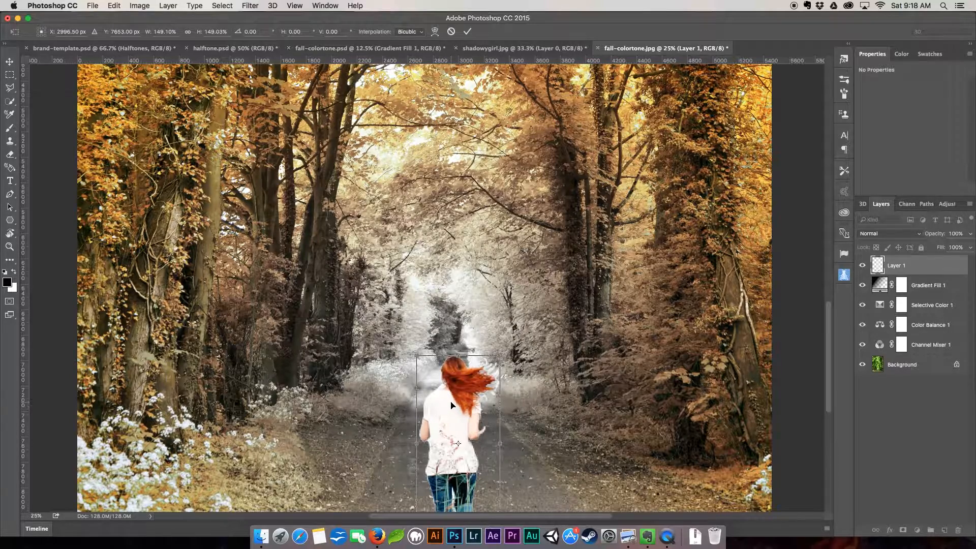
key("Return")
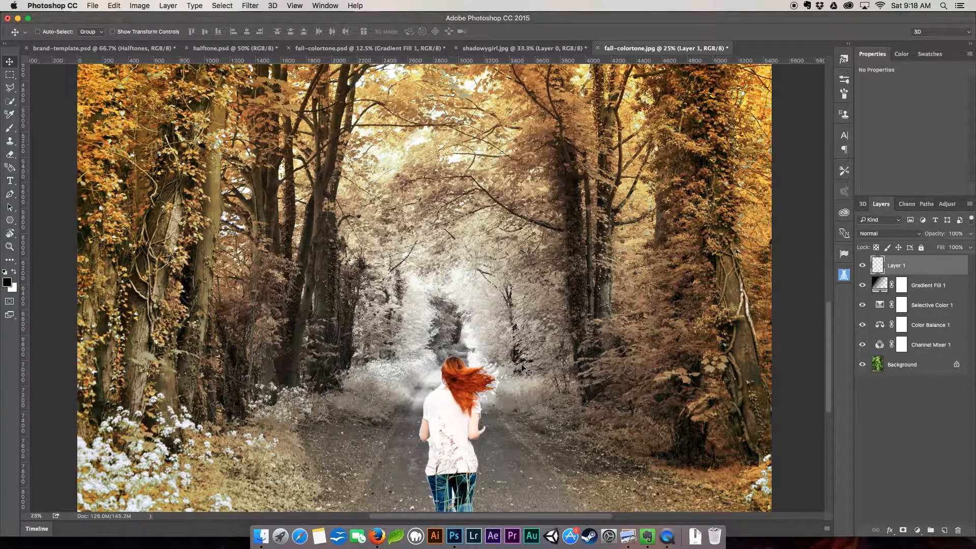
left_click_drag(462, 425, 458, 424)
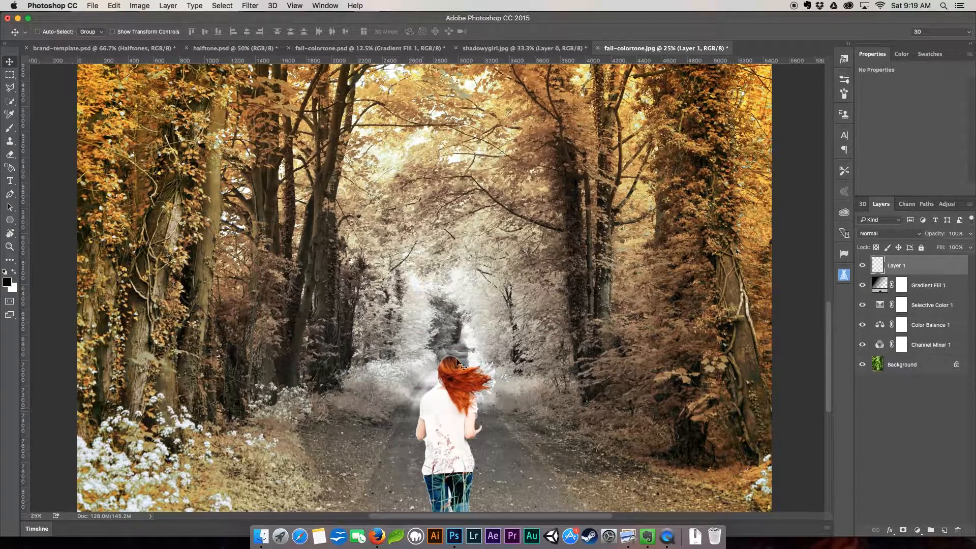
Add a Hue/Saturation adjustment layer above the girl's layer and clip it to that layer with a clipping mask.
left_click(918, 530)
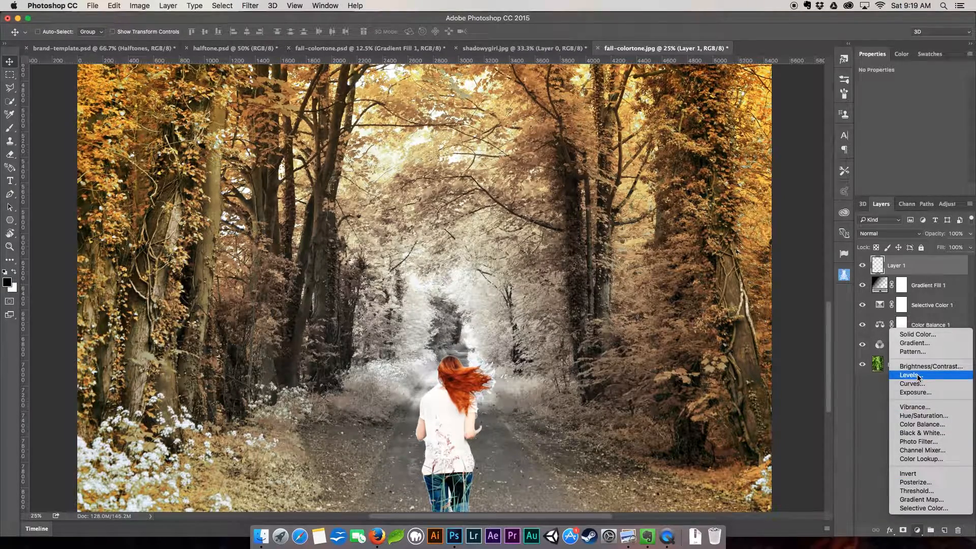
left_click(917, 418)
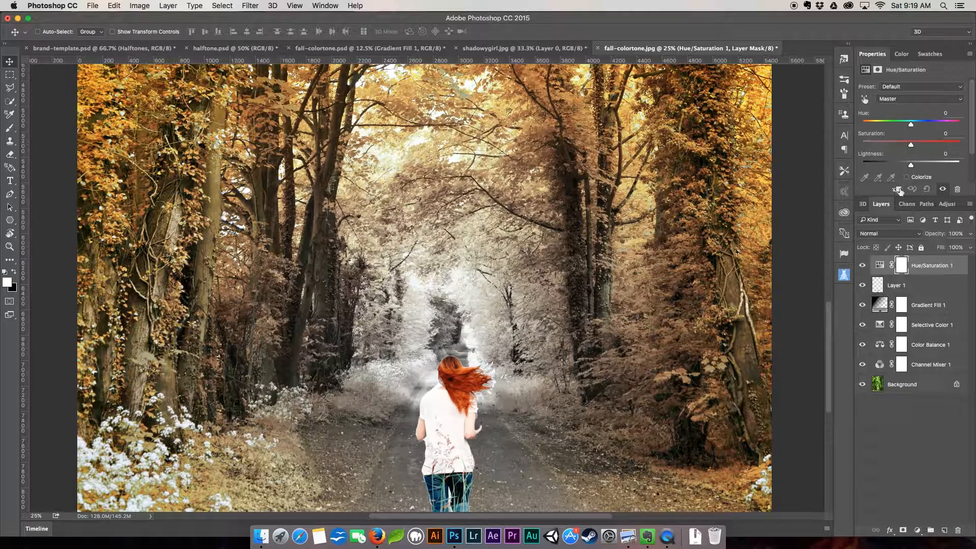
left_click_drag(911, 146, 865, 142)
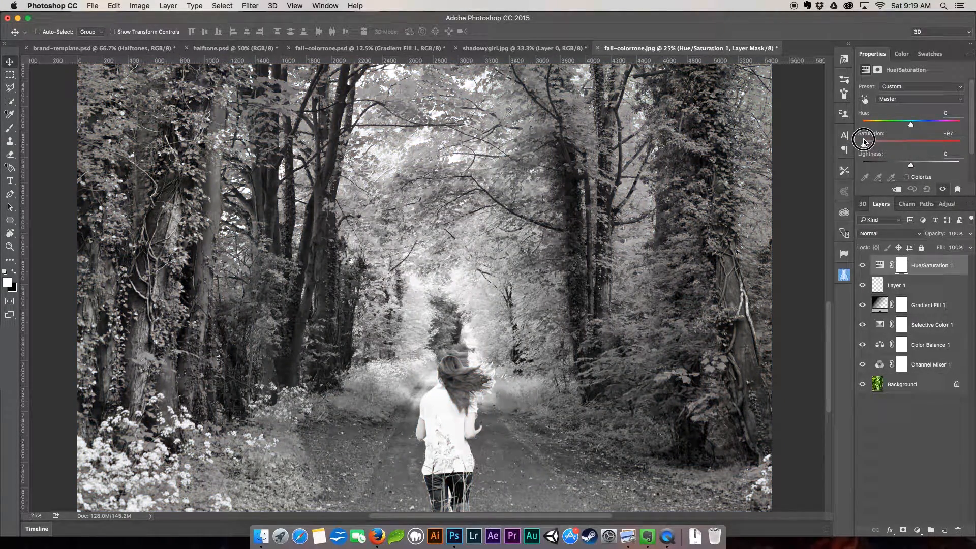
left_click_drag(864, 141, 910, 147)
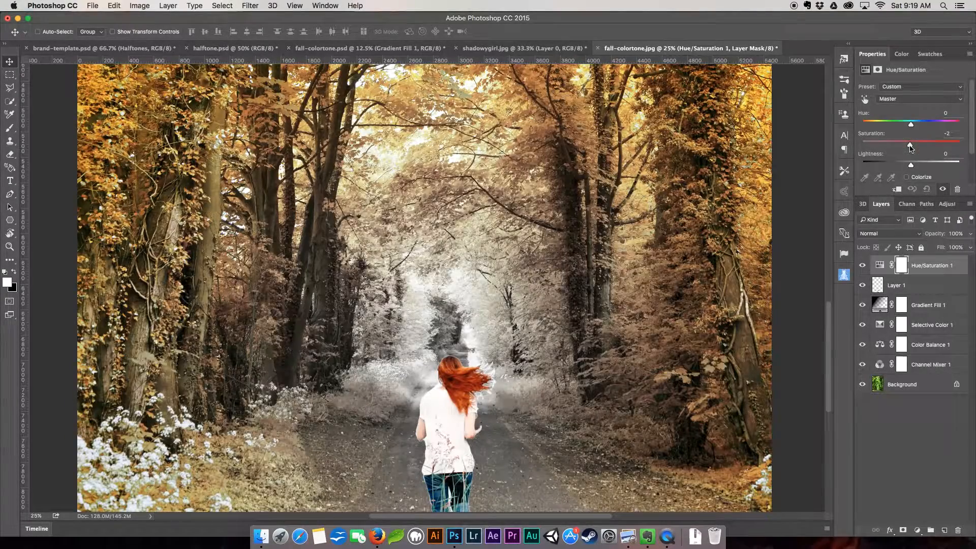
right_click(922, 264)
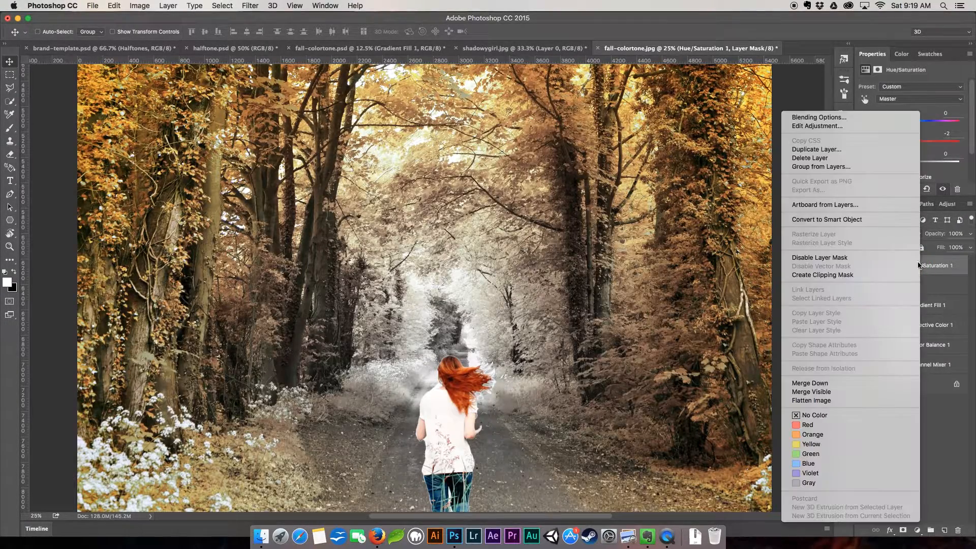
left_click(842, 273)
Set the clipped Hue/Saturation adjustment to Saturation -94 and Lightness +10 to match the girl to the desaturated road.
left_click_drag(910, 146, 867, 145)
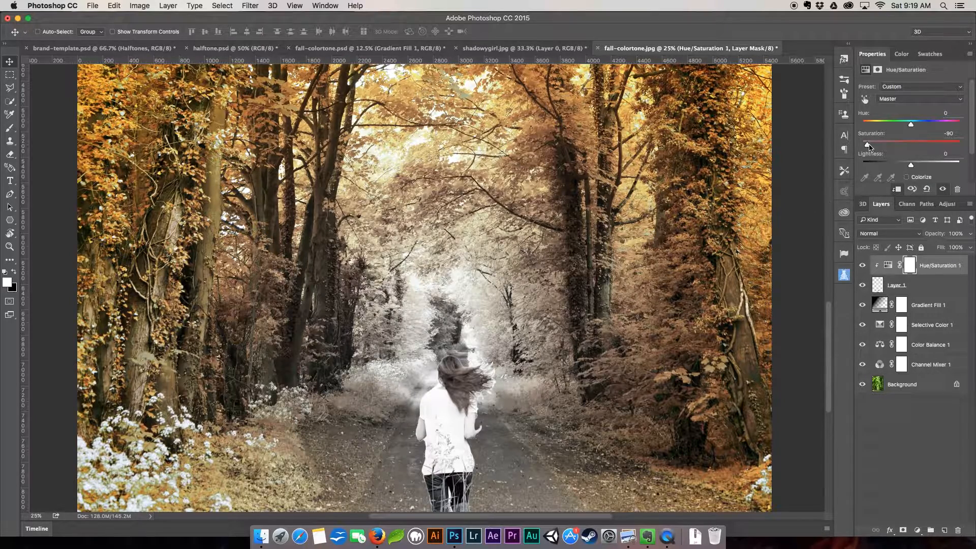
left_click_drag(867, 145, 865, 145)
left_click_drag(912, 165, 916, 166)
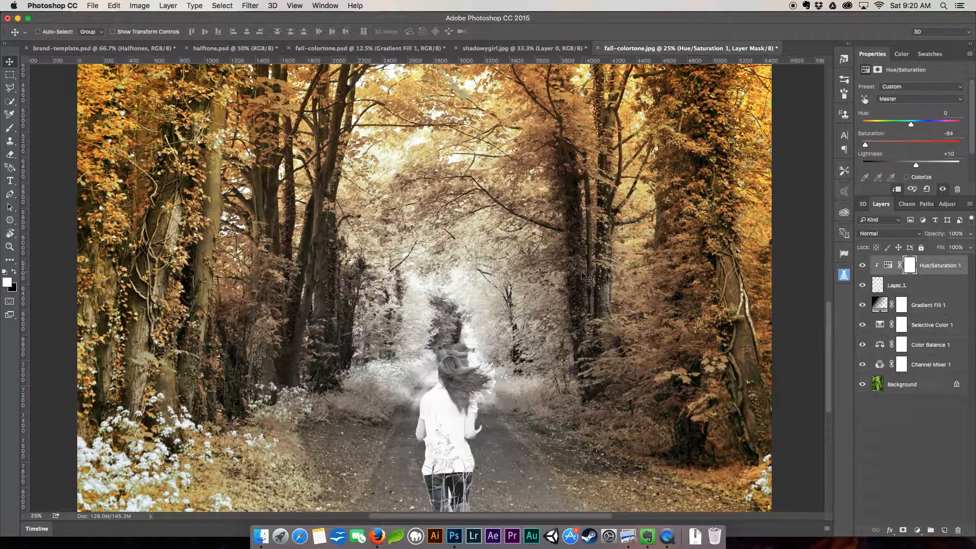
Paint over the print on the girl's white shirt on Layer 1 with a 100 px brush in the sampled shirt color f7f7f7.
left_click(892, 282)
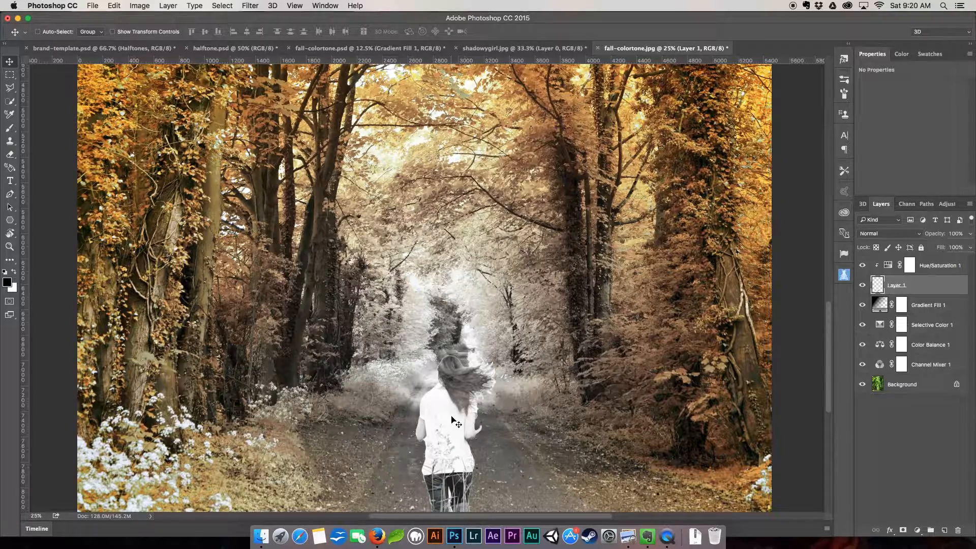
key("b")
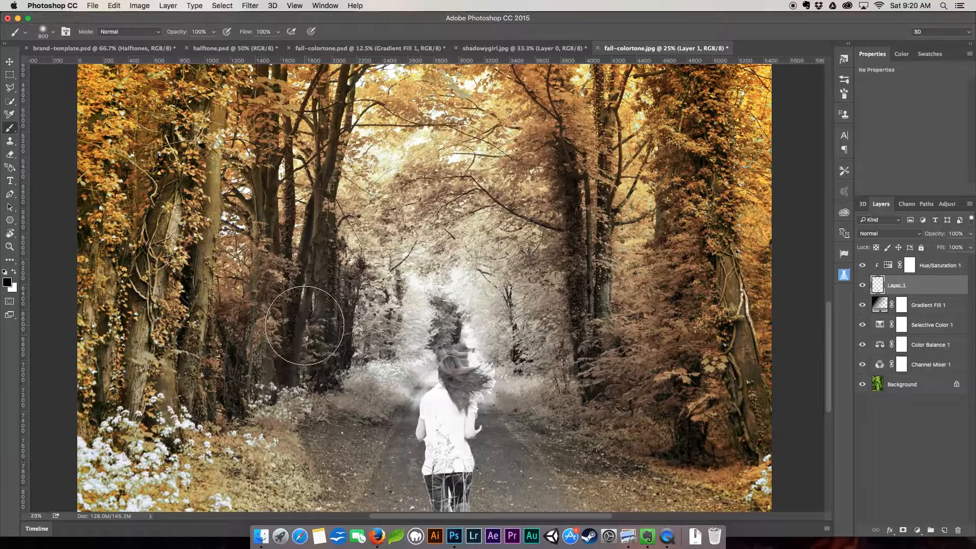
key("bracketleft")
key("bracketleft")
key("bracketleft")
key("bracketleft")
key("bracketleft")
key("bracketleft")
key("bracketleft")
key("bracketleft")
key("bracketleft")
key("bracketleft")
key("bracketleft")
left_click(9, 283)
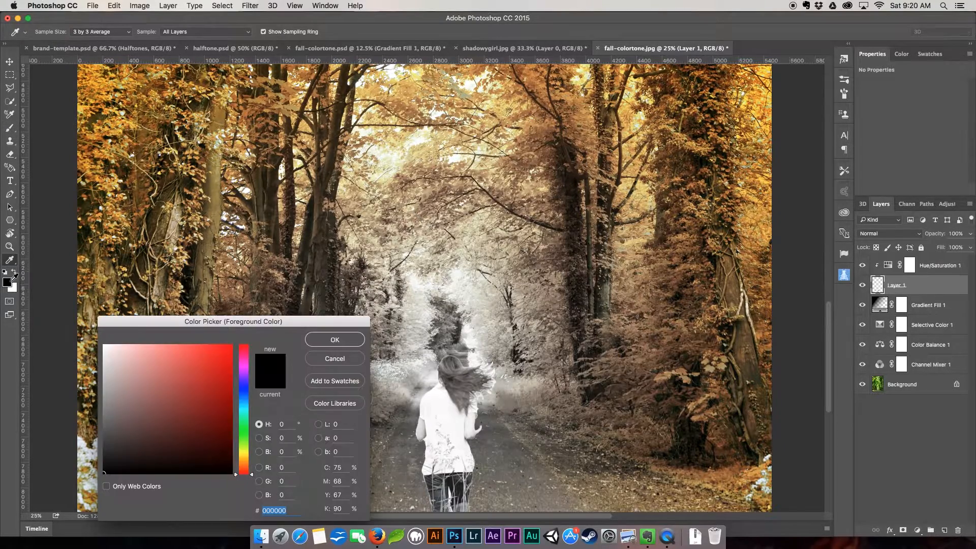
left_click(444, 407)
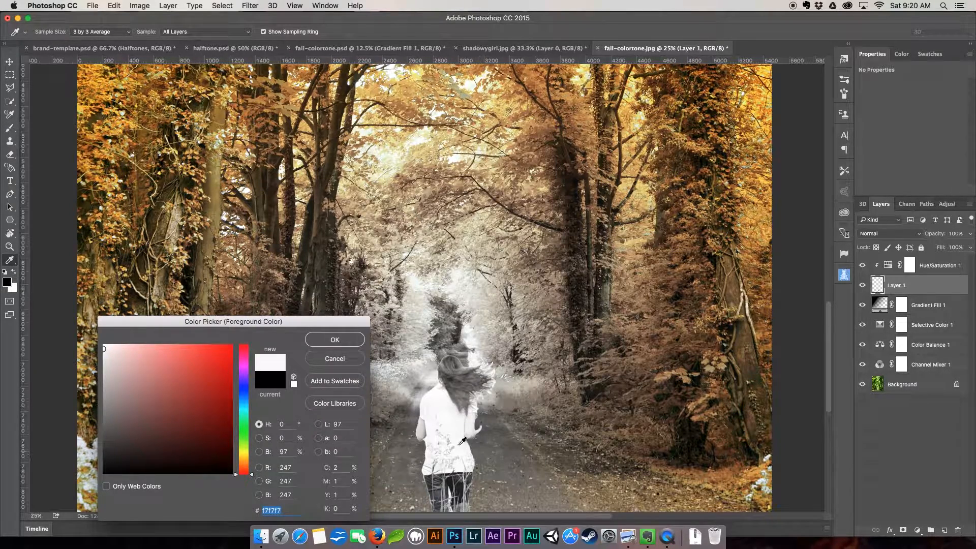
left_click(335, 341)
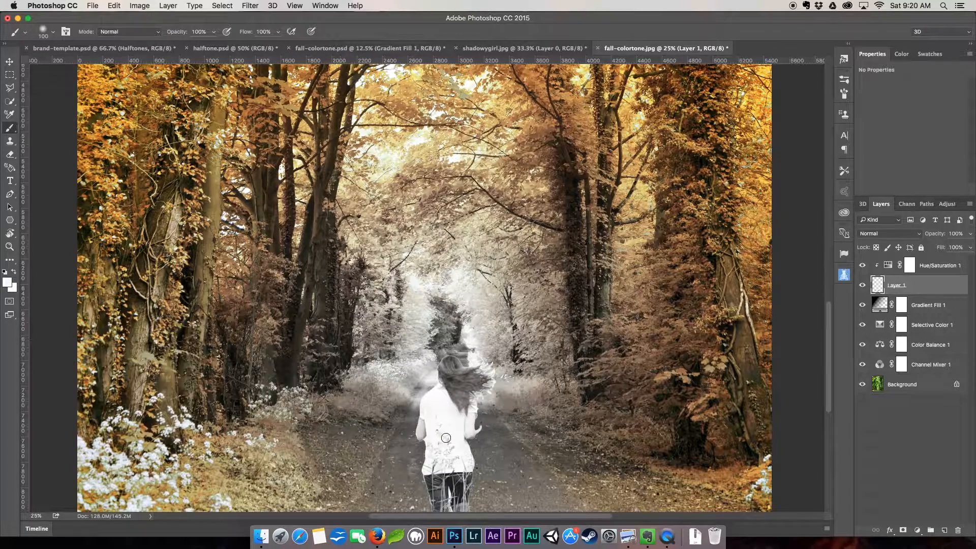
mouse_move(438, 431)
left_mouse_down()
mouse_move(433, 418)
mouse_move(450, 455)
mouse_move(432, 455)
mouse_move(440, 462)
mouse_move(459, 451)
mouse_move(464, 460)
mouse_move(436, 469)
mouse_move(462, 462)
mouse_move(459, 447)
mouse_move(460, 464)
mouse_move(434, 464)
mouse_move(454, 448)
left_mouse_up()
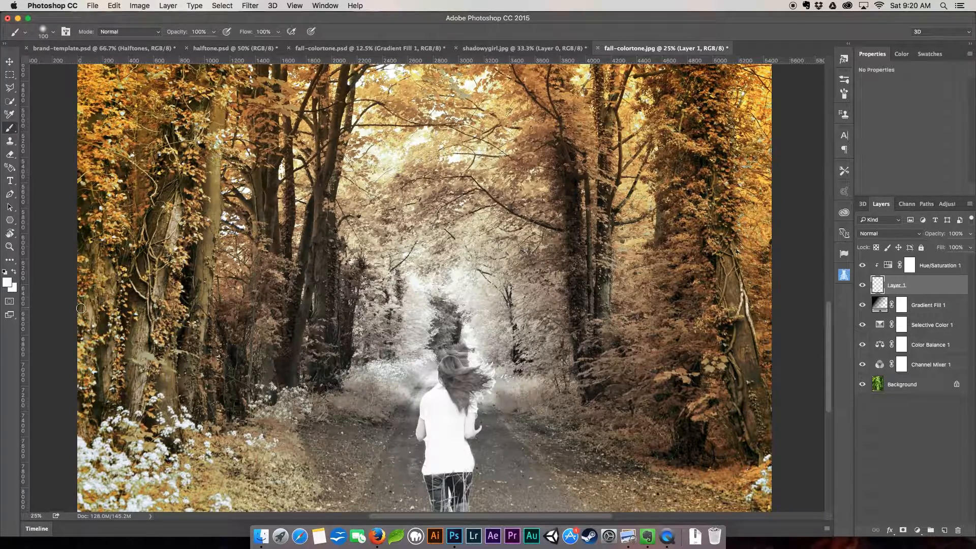
Sample the dark jeans color 202020 and paint over the grass blades covering the girl's right leg.
left_click(11, 285)
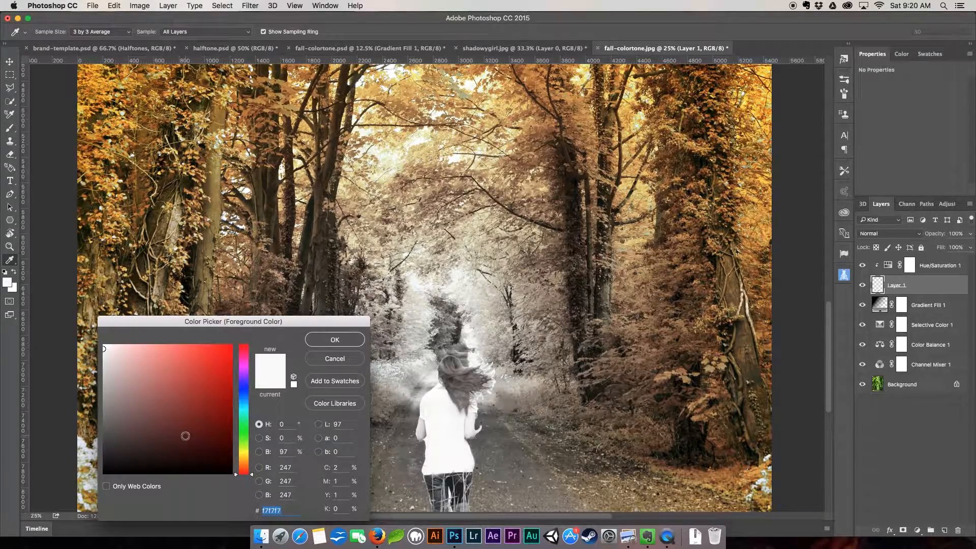
left_click(461, 484)
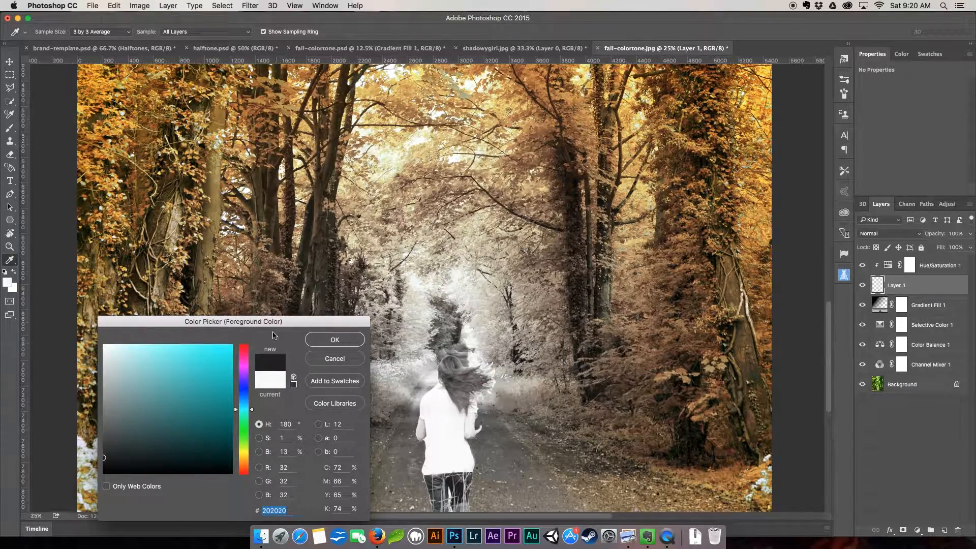
left_click(322, 347)
mouse_move(460, 486)
left_mouse_down()
mouse_move(469, 483)
mouse_move(463, 505)
mouse_move(470, 484)
mouse_move(457, 481)
left_mouse_up()
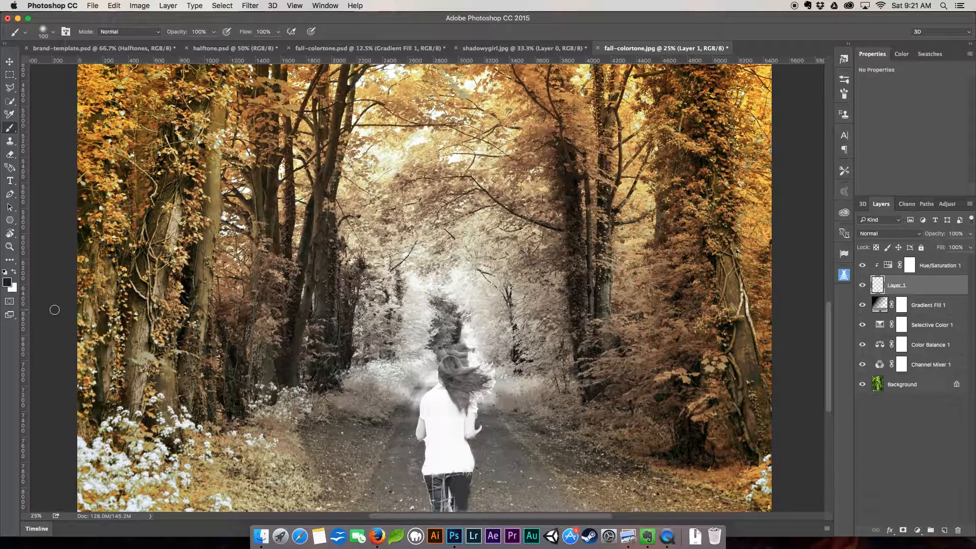
Sample the gray jeans color 484c4e and paint over the grass blades covering the girl's left leg.
left_click(11, 281)
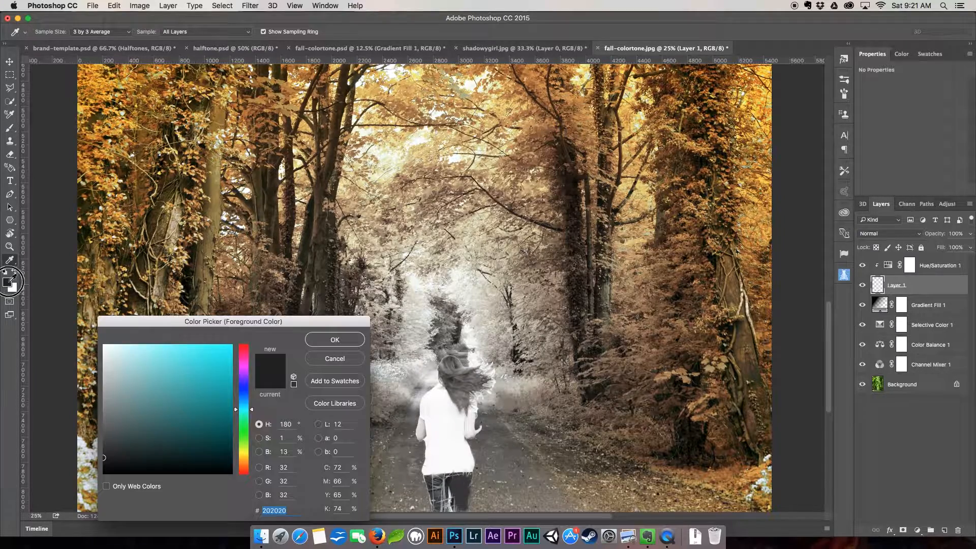
left_click(437, 494)
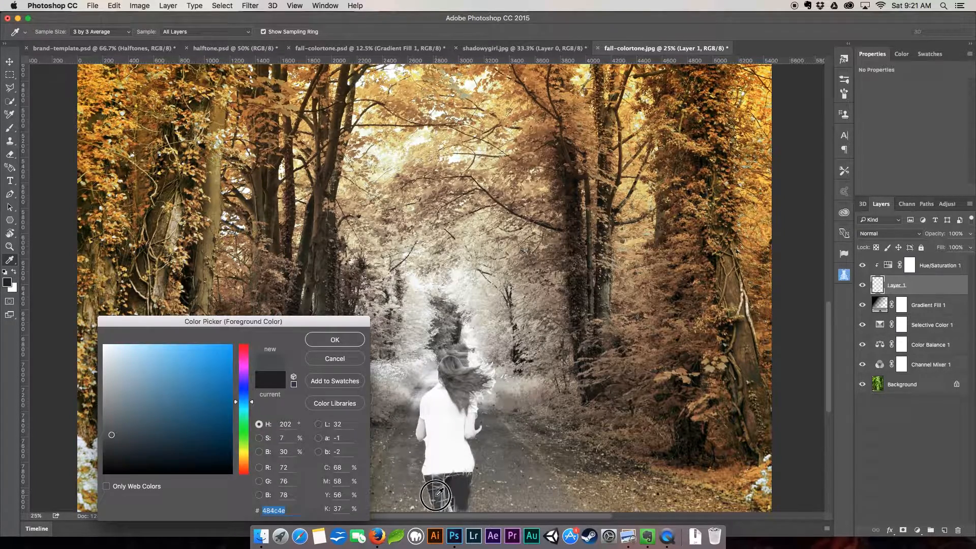
left_click(333, 340)
mouse_move(437, 484)
left_mouse_down()
mouse_move(442, 503)
mouse_move(441, 483)
mouse_move(451, 481)
mouse_move(433, 480)
mouse_move(443, 509)
mouse_move(447, 474)
left_mouse_up()
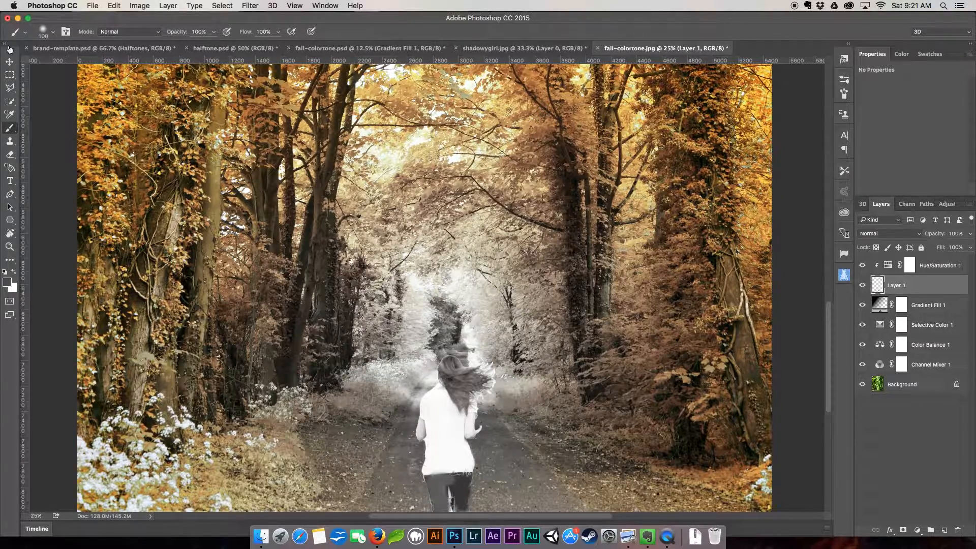
left_click(10, 61)
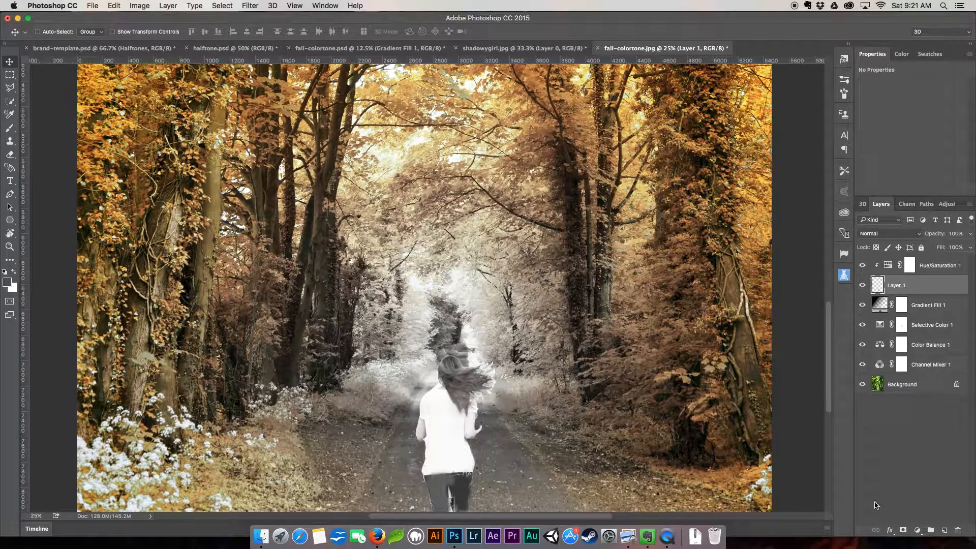
Add a layer mask to Layer 1 and fade the girl's outer edges into the road with a soft 900 px black brush.
left_click(903, 531)
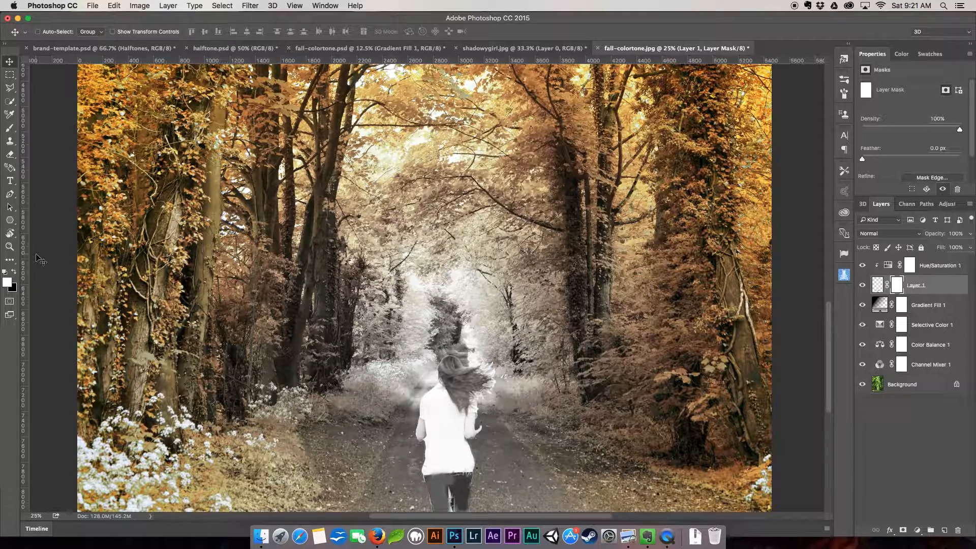
left_click(15, 271)
key("b")
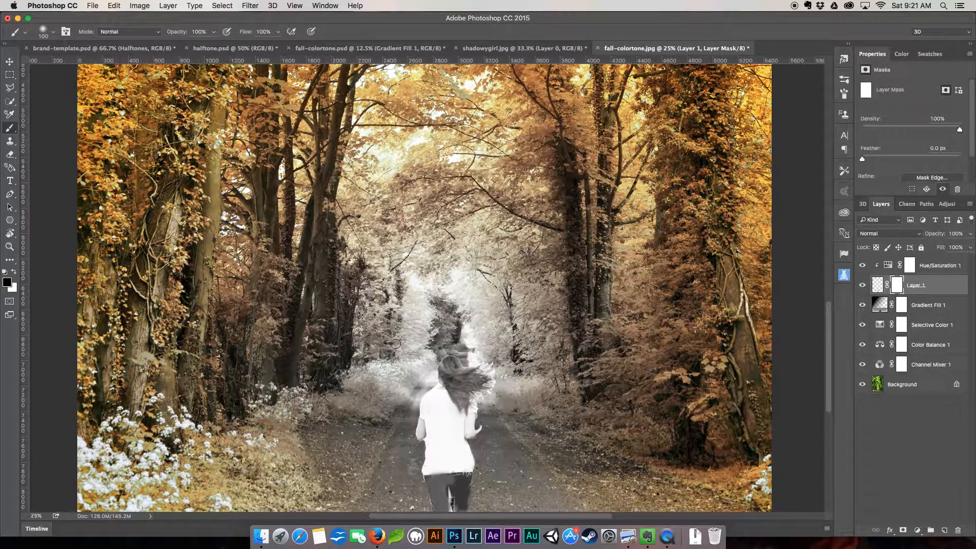
left_click(52, 33)
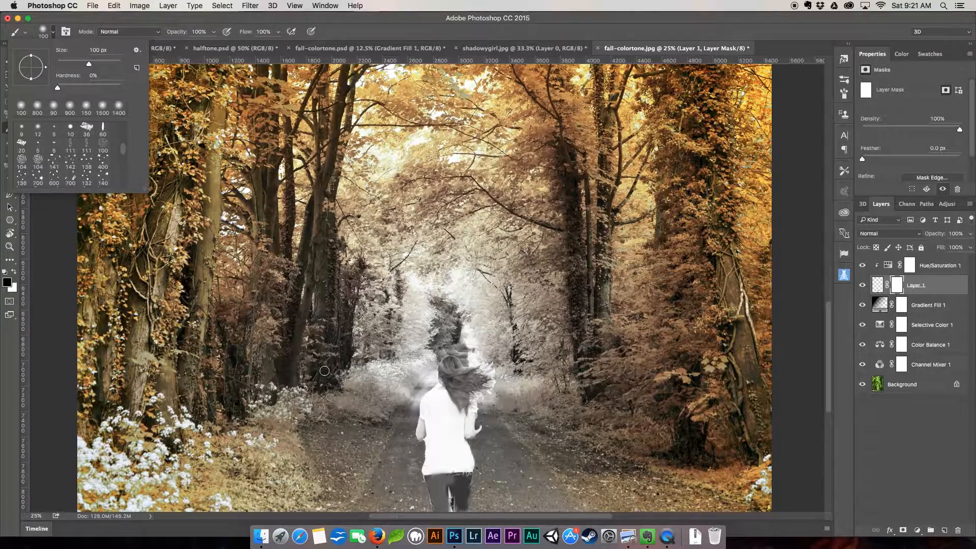
left_click(55, 31)
key("bracketright")
key("bracketright")
key("bracketright")
key("bracketright")
key("bracketright")
key("bracketright")
key("bracketright")
key("bracketright")
key("bracketright")
key("bracketright")
key("bracketright")
key("bracketright")
key("bracketright")
key("bracketleft")
mouse_move(363, 454)
left_mouse_down()
mouse_move(366, 487)
mouse_move(359, 414)
mouse_move(371, 322)
mouse_move(420, 349)
mouse_move(381, 342)
mouse_move(488, 308)
mouse_move(518, 359)
mouse_move(539, 435)
mouse_move(478, 422)
mouse_move(531, 509)
mouse_move(565, 476)
left_mouse_up()
left_click_drag(559, 383, 562, 358)
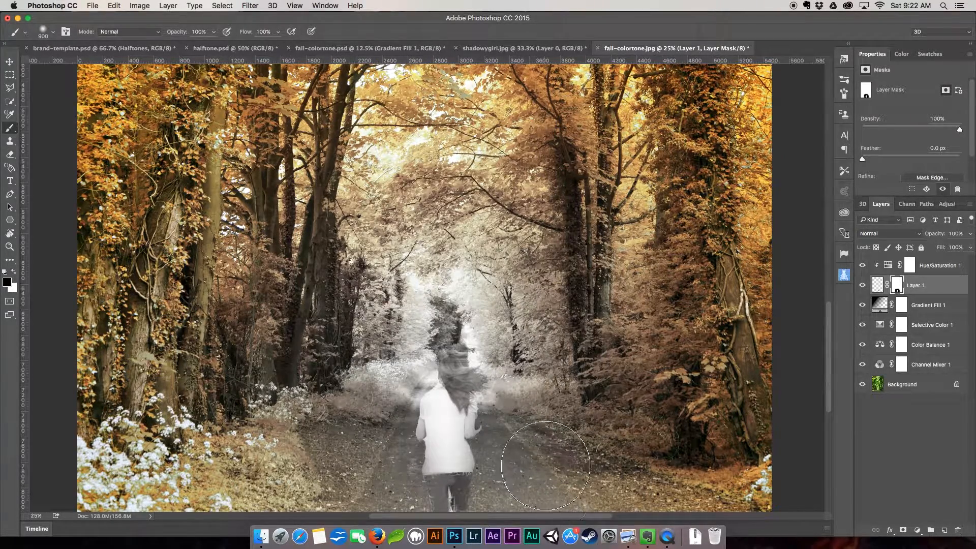
Fade the girl's lower legs and the ends of her hair further on the layer mask with the black brush.
scroll(547, 457, "down", 3)
mouse_move(454, 449)
left_mouse_down()
mouse_move(409, 467)
mouse_move(338, 443)
mouse_move(221, 376)
mouse_move(378, 426)
left_mouse_up()
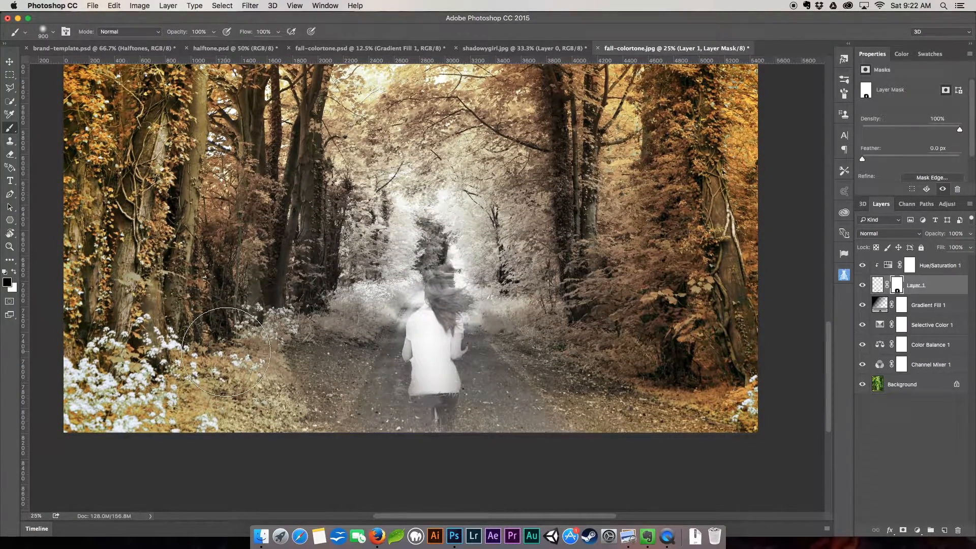
mouse_move(546, 236)
left_mouse_down()
mouse_move(533, 270)
mouse_move(522, 283)
mouse_move(529, 256)
left_mouse_up()
Restore the girl's hair with white on the layer mask and softly fade its outer edge again with black.
left_click(14, 273)
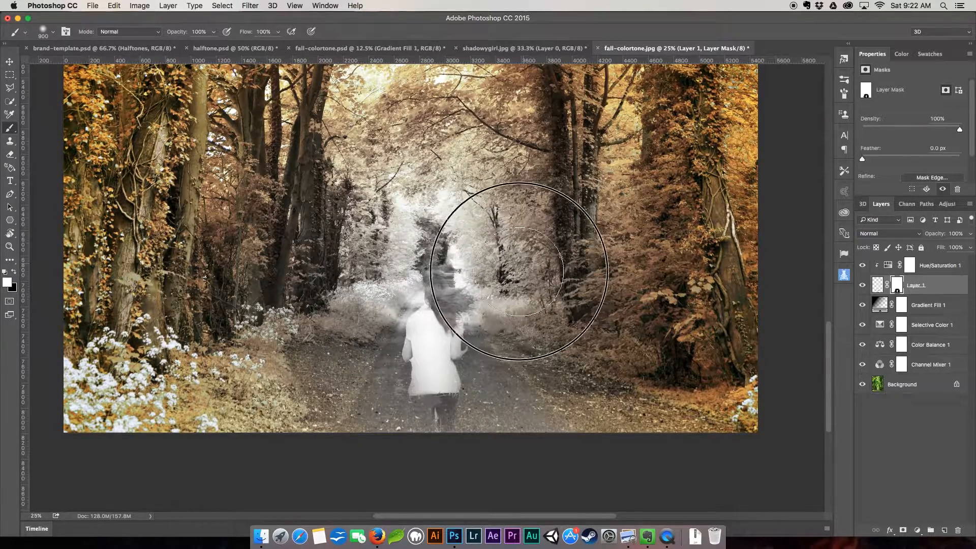
mouse_move(508, 272)
left_mouse_down()
mouse_move(524, 285)
mouse_move(467, 241)
mouse_move(528, 280)
mouse_move(554, 265)
mouse_move(575, 308)
mouse_move(612, 254)
mouse_move(559, 209)
mouse_move(446, 242)
mouse_move(516, 254)
mouse_move(480, 239)
left_mouse_up()
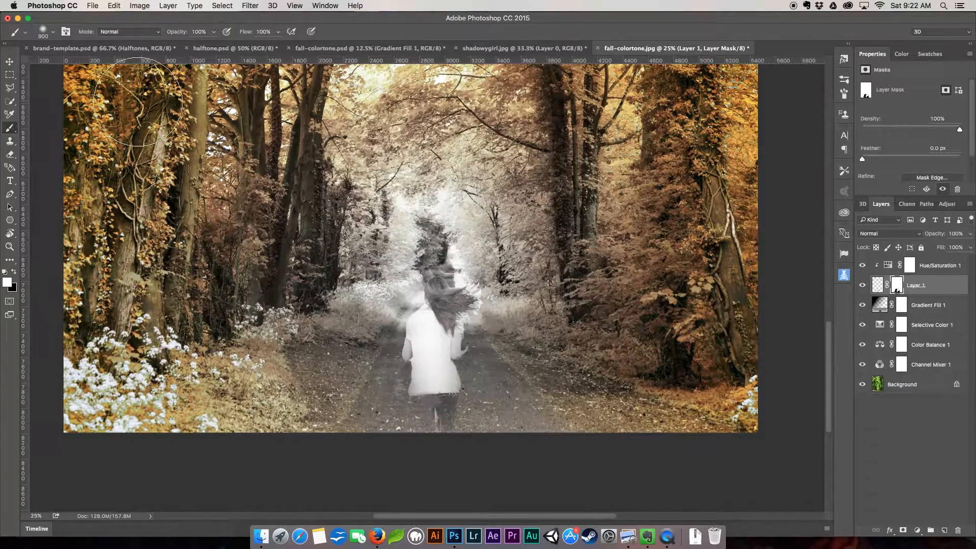
left_click(14, 271)
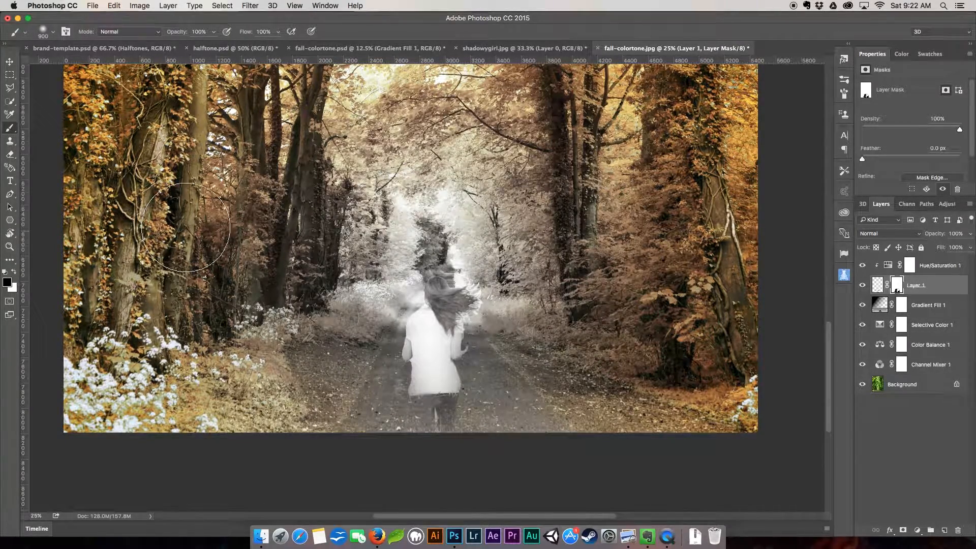
mouse_move(570, 252)
left_mouse_down()
mouse_move(532, 269)
mouse_move(538, 344)
mouse_move(544, 324)
mouse_move(519, 265)
mouse_move(526, 256)
mouse_move(556, 307)
left_mouse_up()
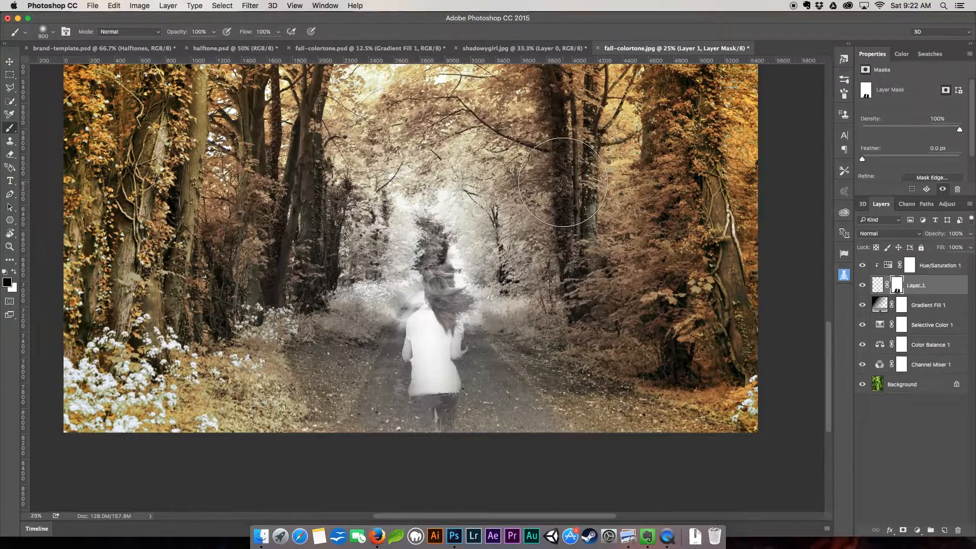
Compare the whole image with the original by hiding all layers above the Background and showing them again from Channel Mixer 1 upward.
key("v")
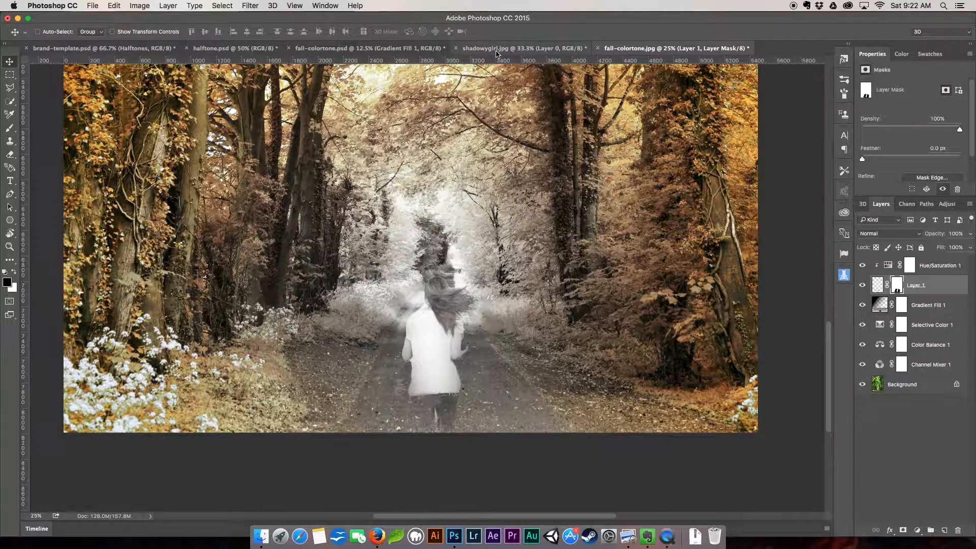
key("super+minus")
key("super+minus")
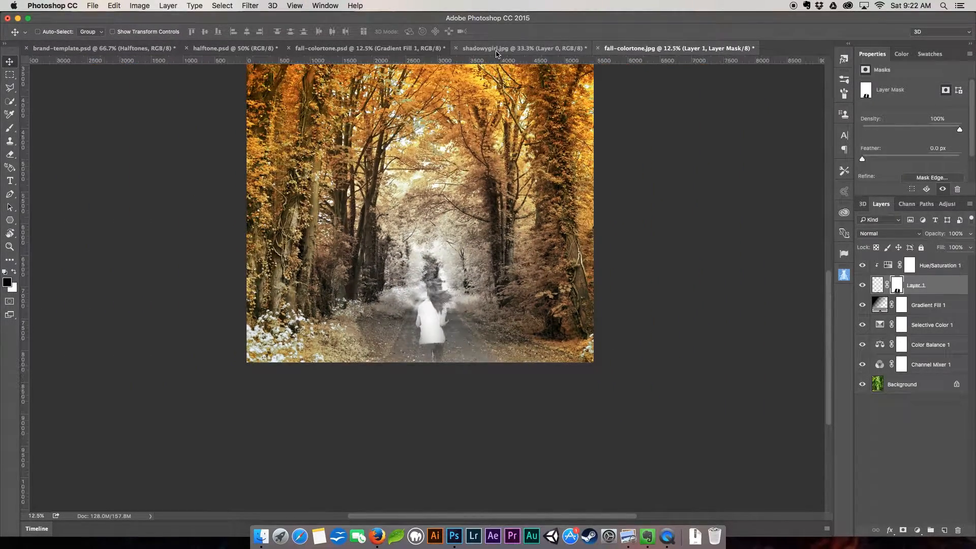
left_click_drag(612, 109, 643, 255)
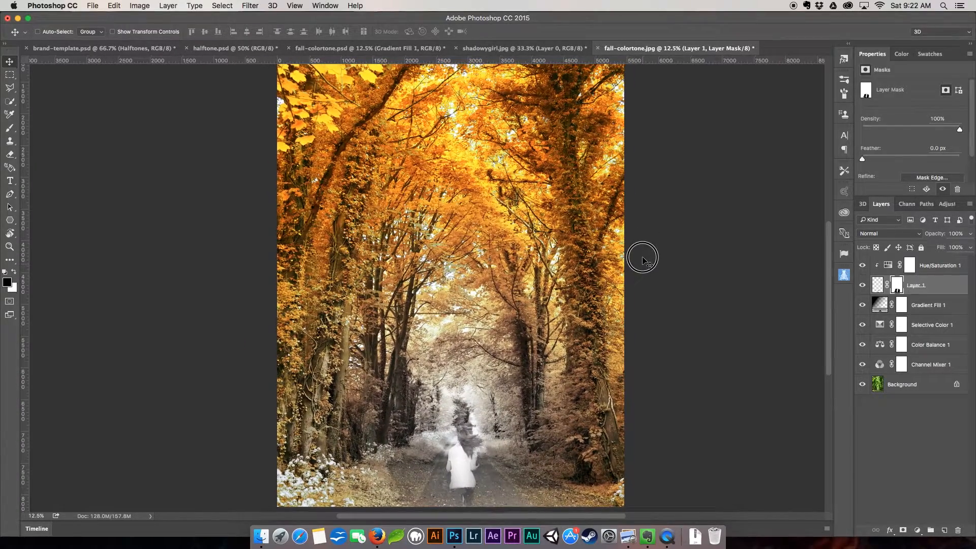
left_click_drag(862, 265, 862, 364)
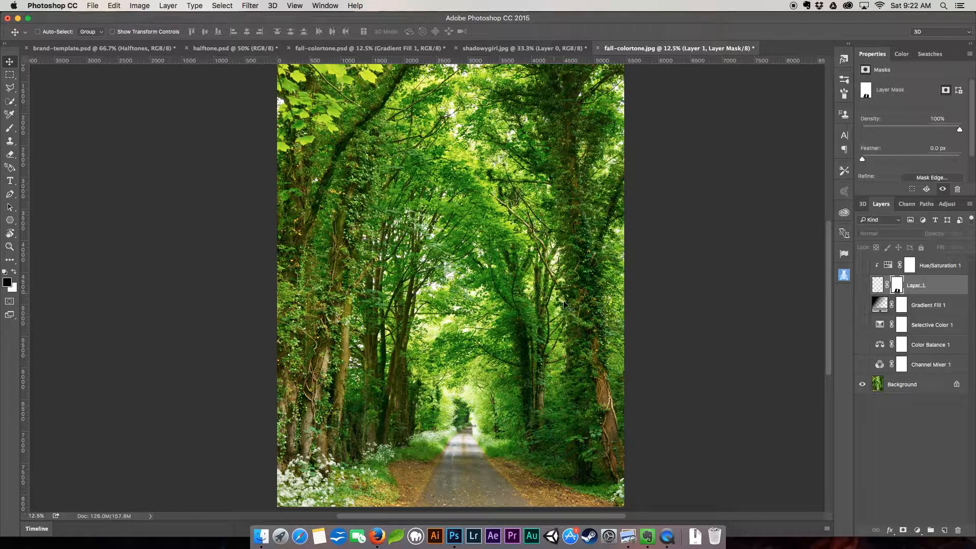
left_click(862, 364)
left_click(863, 345)
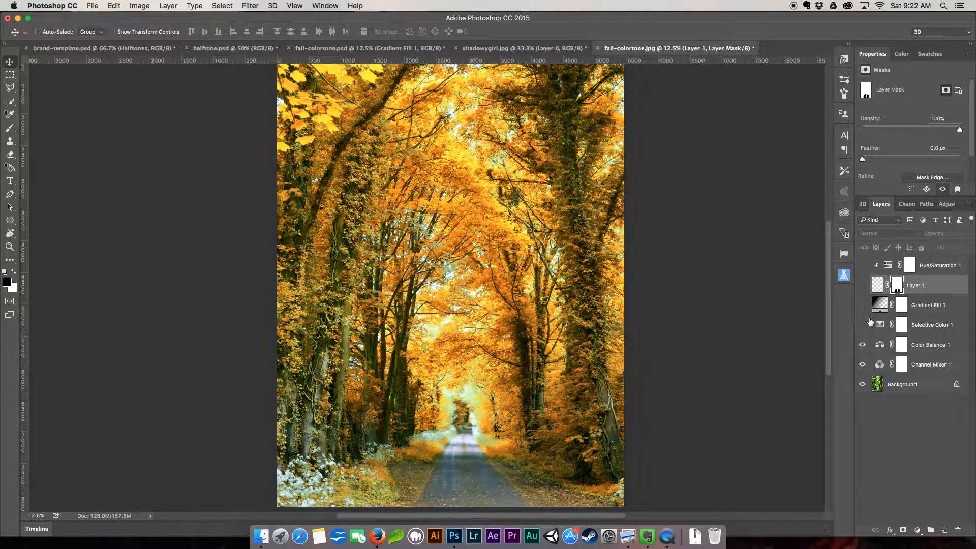
left_click(863, 325)
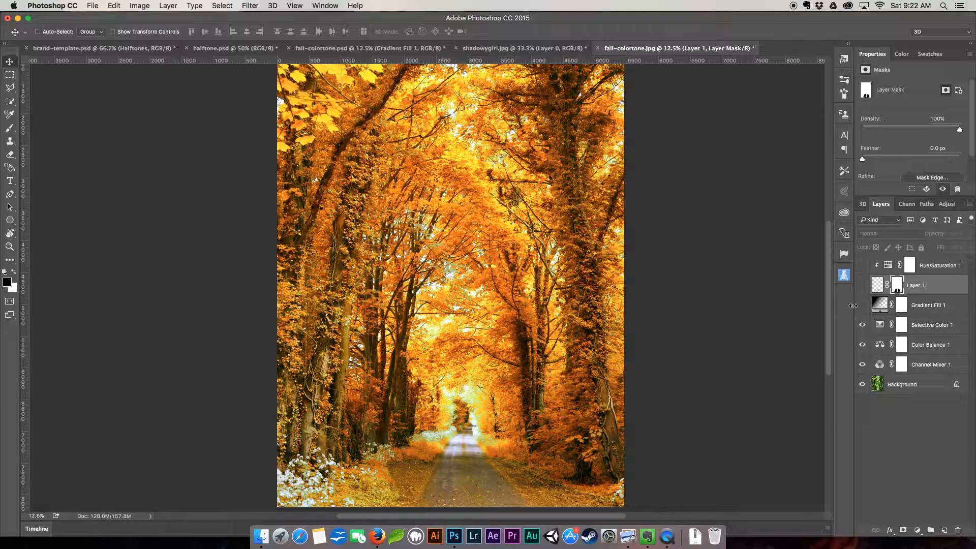
left_click(862, 305)
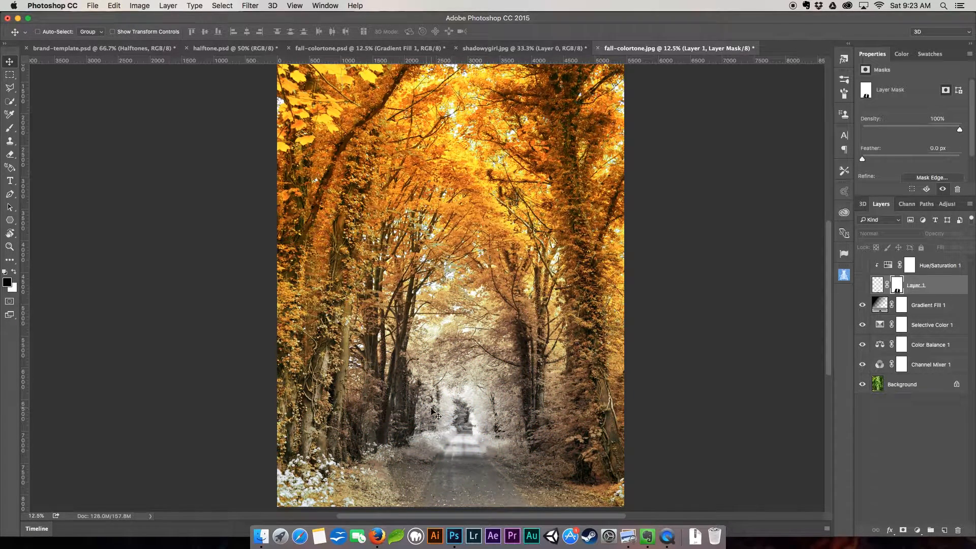
left_click_drag(863, 285, 862, 265)
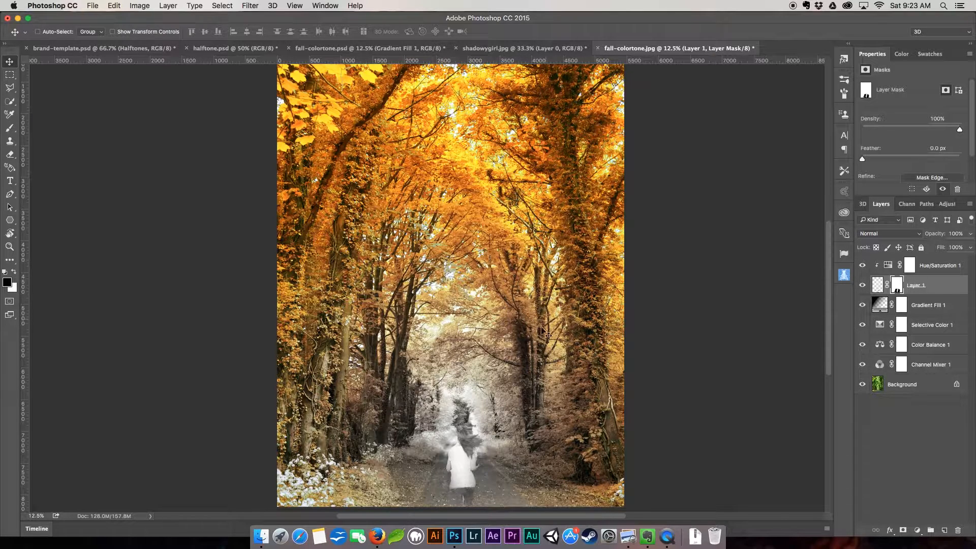